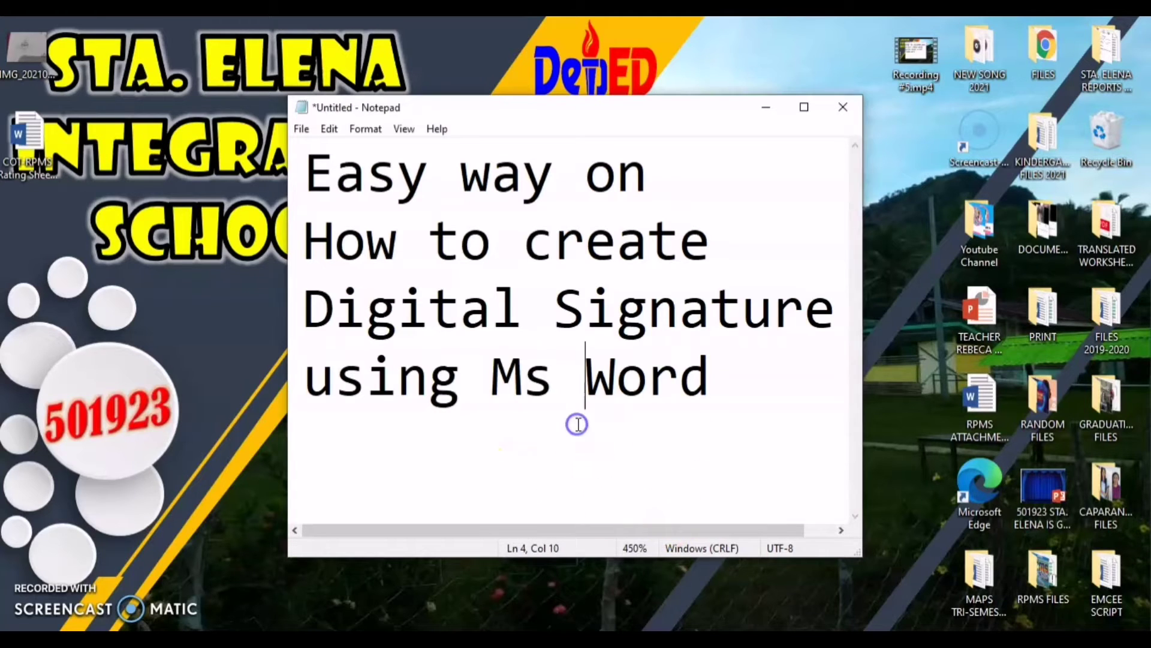
Step: Select all the video title notes in Notepad and minimize Notepad to show the desktop
key(ctrl+a)
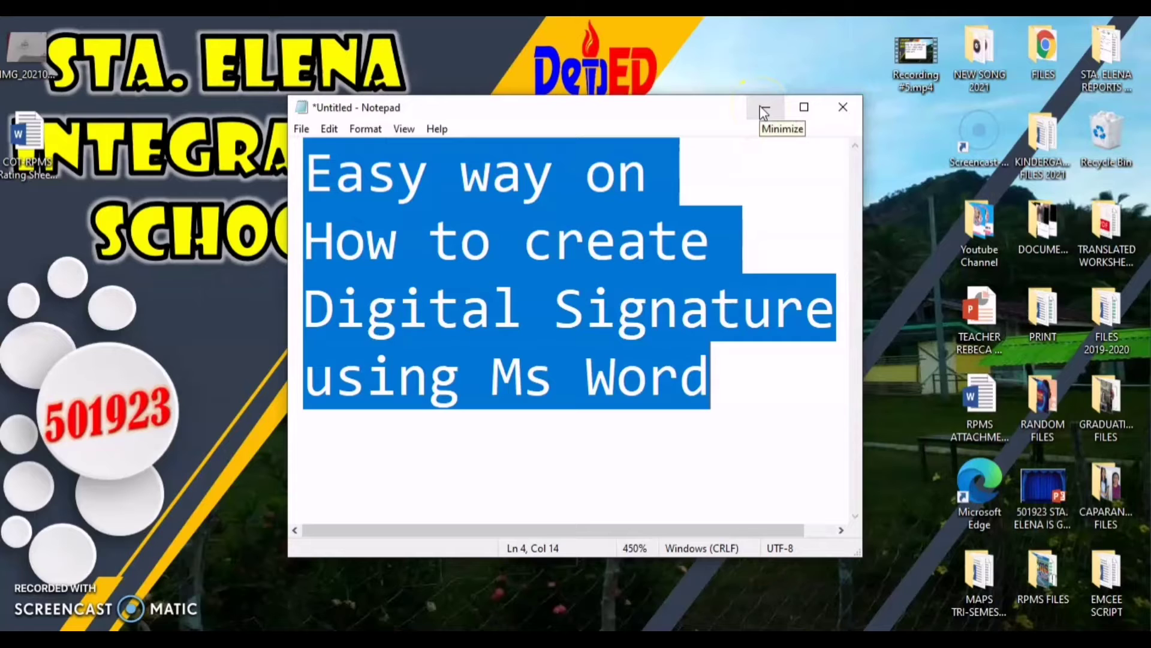
click(760, 109)
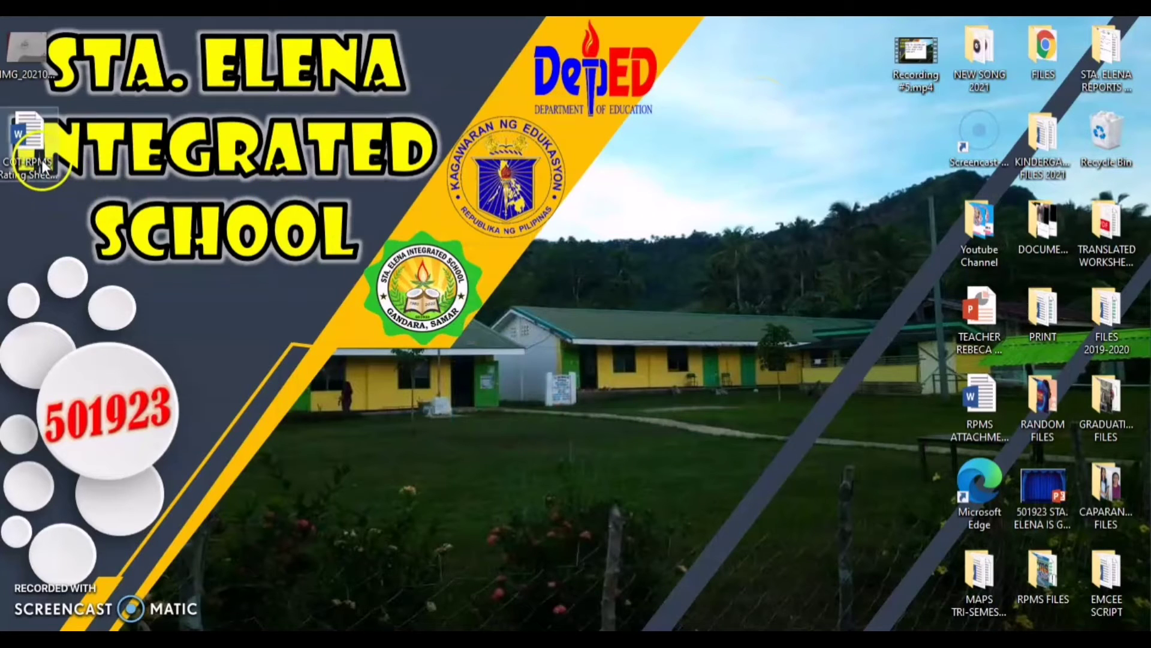
Step: Open the COT-RPMS rating sheet document and scroll down through it
double_click(42, 159)
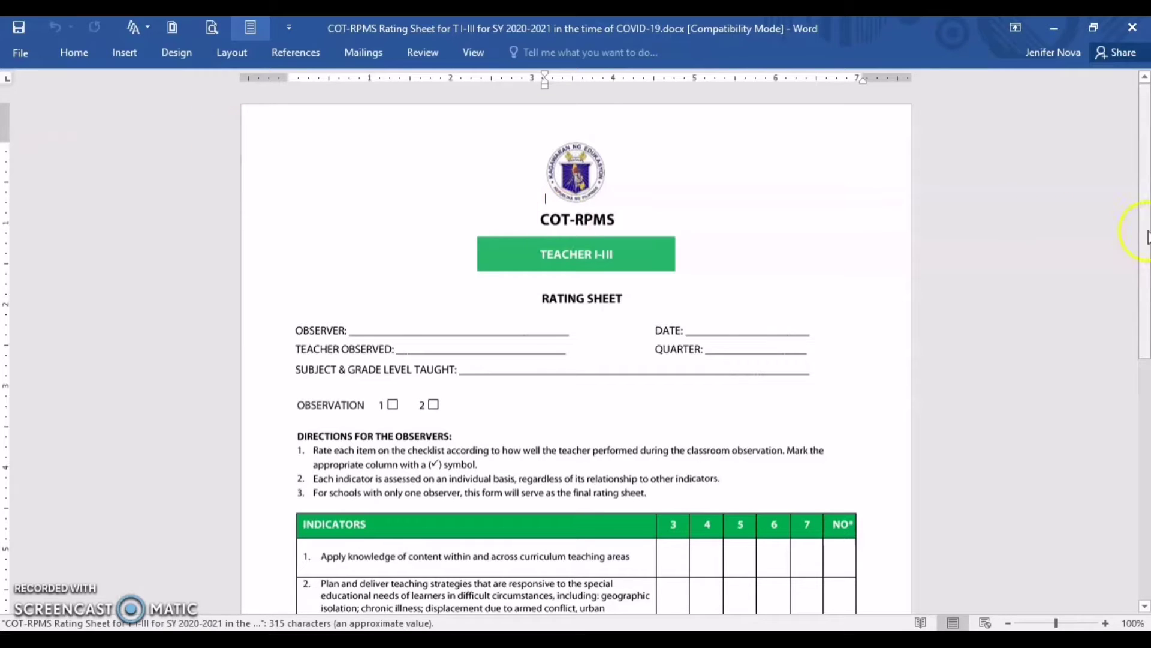
scroll(1144, 230, down, 3)
scroll(1144, 229, down, 6)
scroll(1144, 230, down, 4)
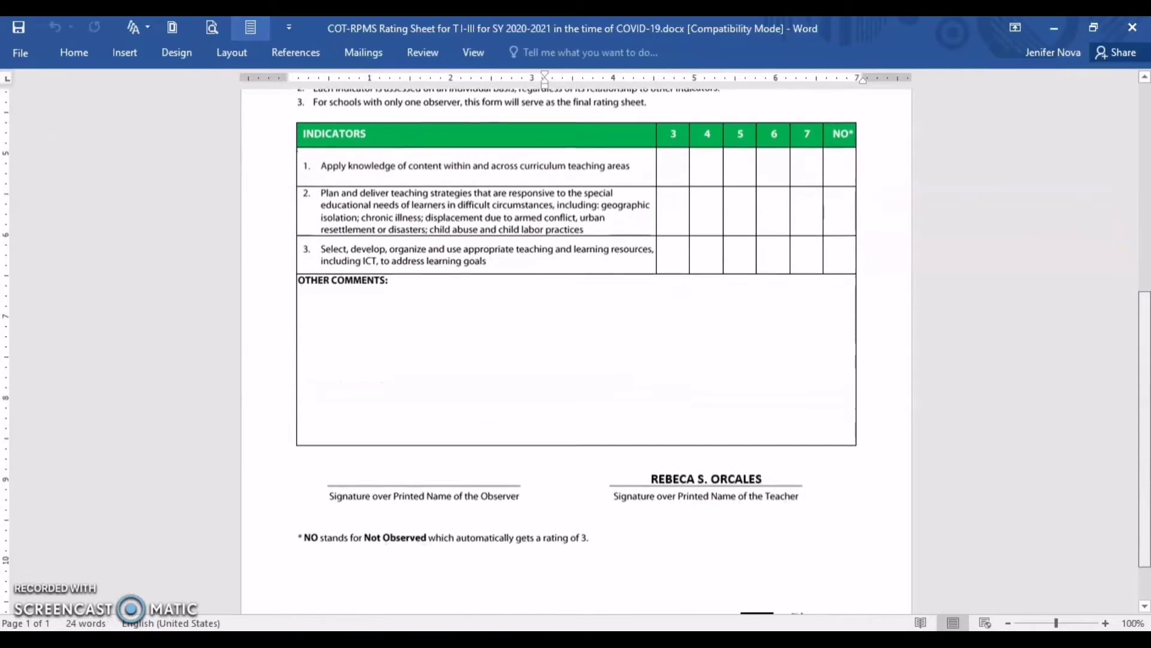
scroll(1144, 230, down, 1)
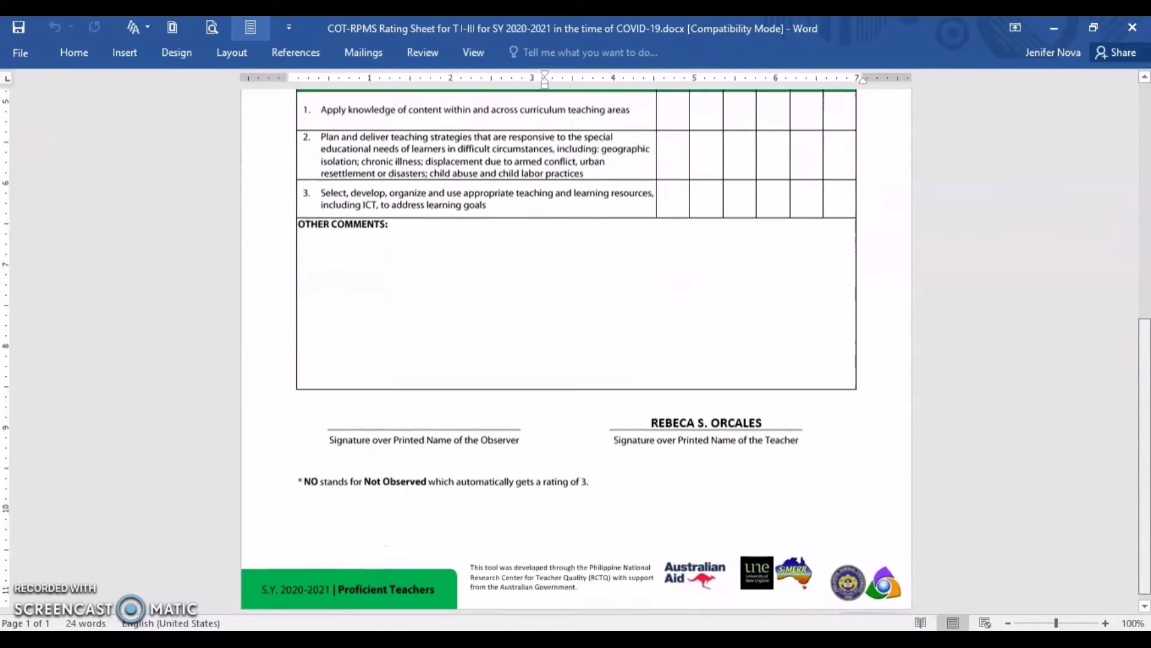
Step: Insert the signature photo IMG_20210812_202321.jpg from the Desktop
click(129, 52)
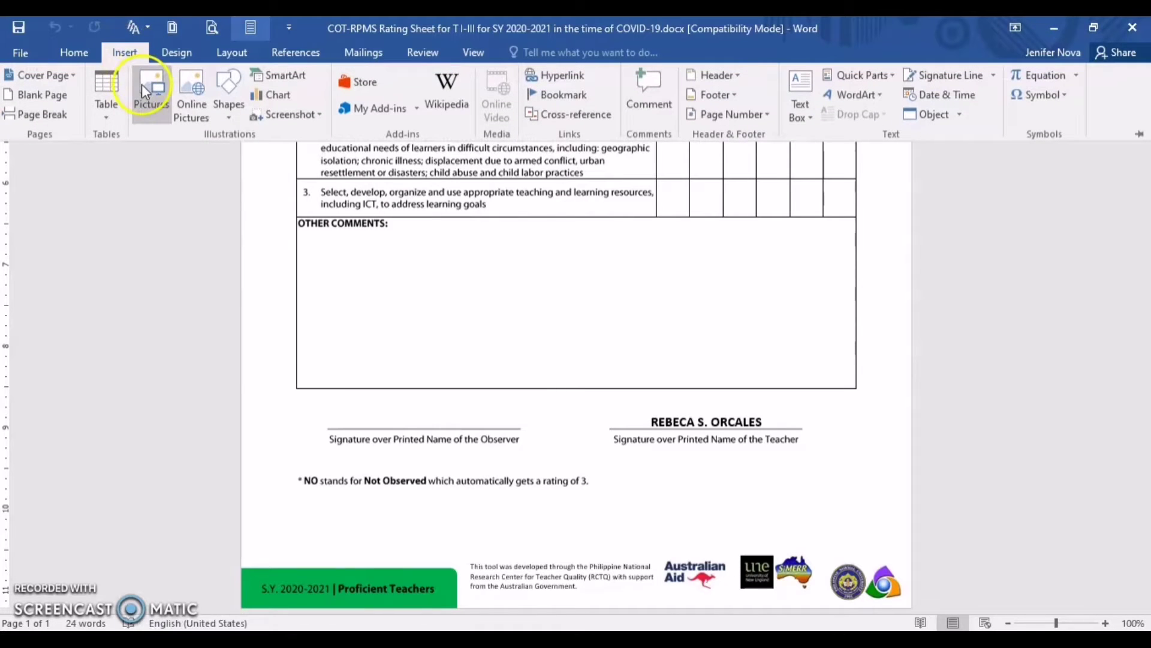
click(142, 84)
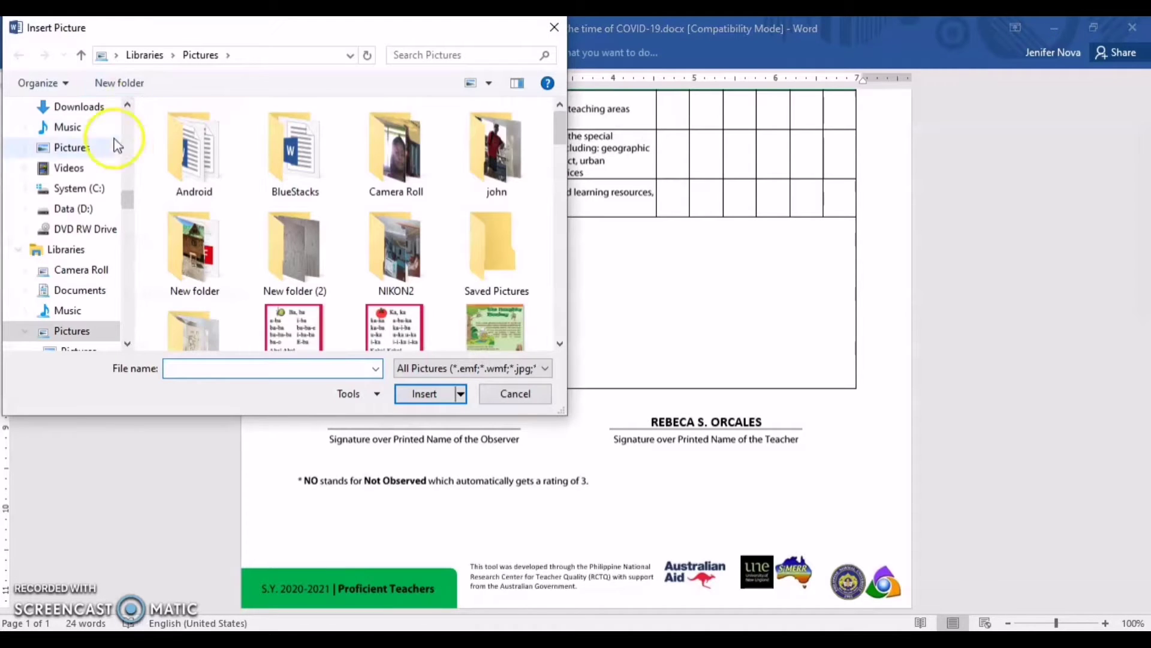
click(129, 204)
drag(128, 204, 126, 193)
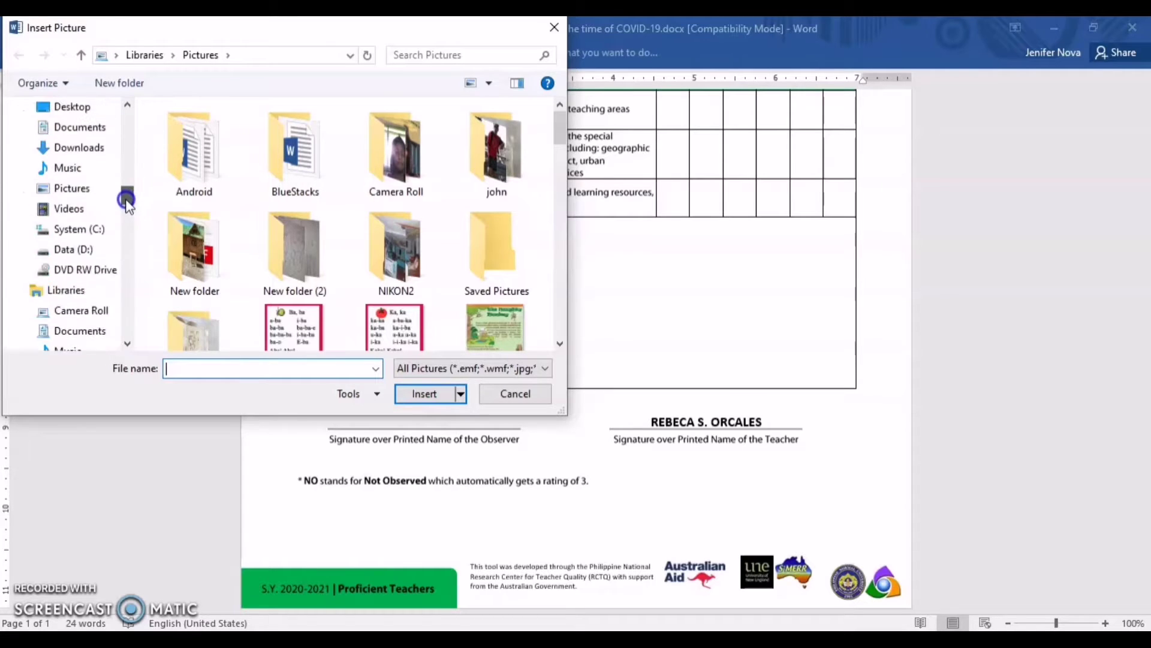
click(74, 209)
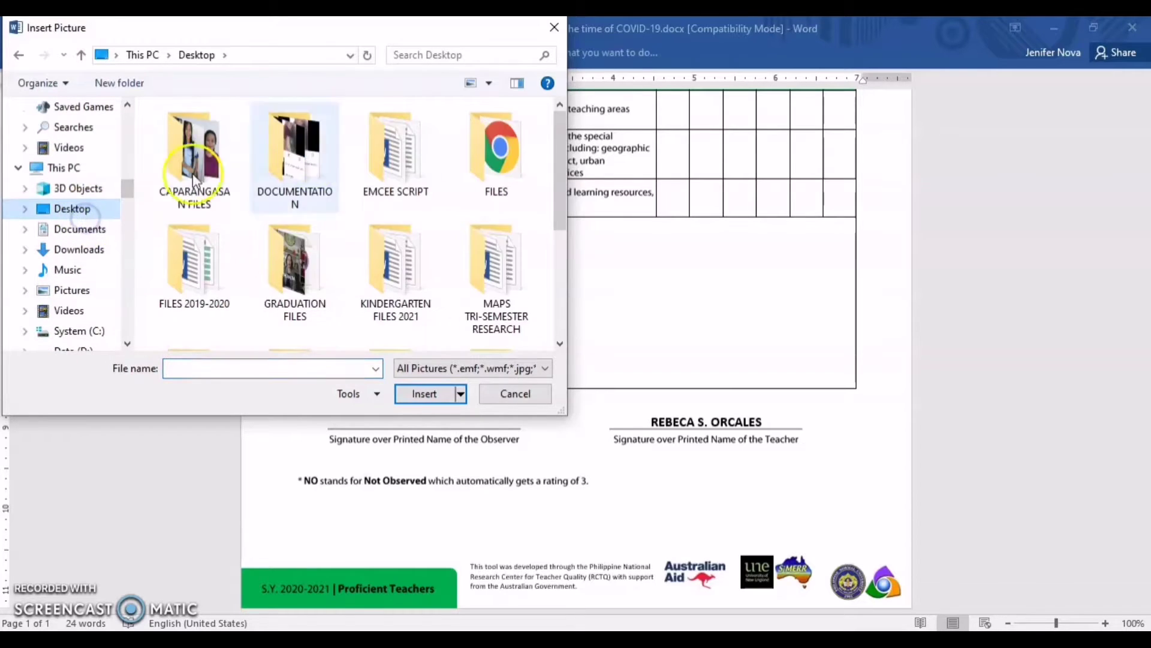
drag(556, 188, 555, 297)
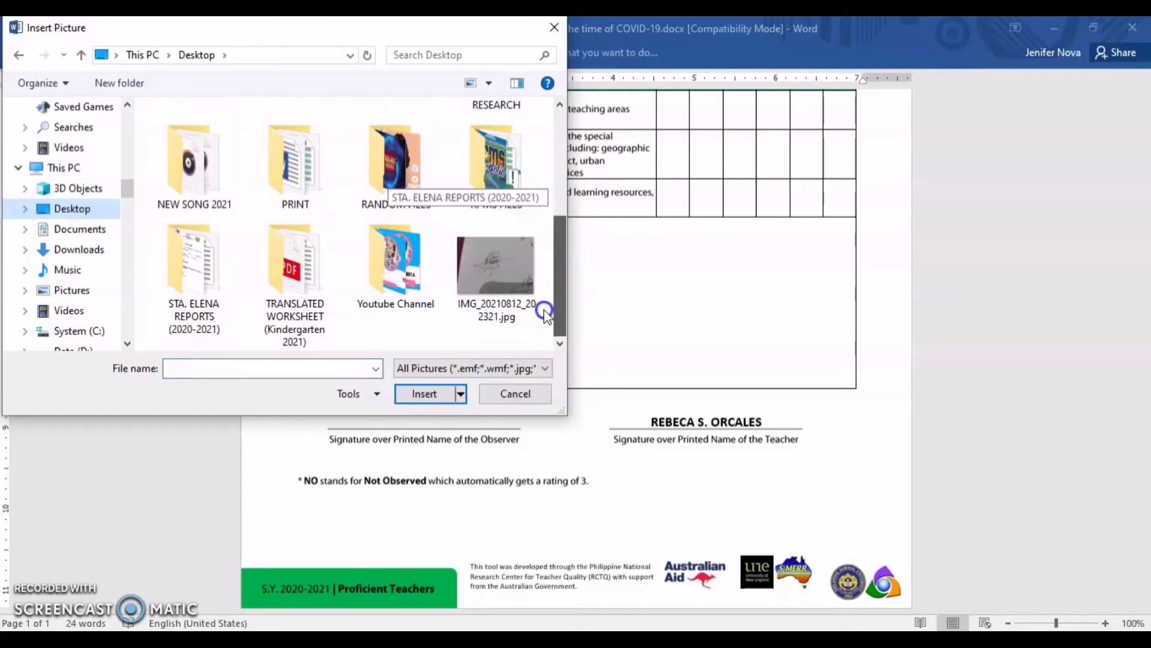
click(499, 286)
double_click(499, 286)
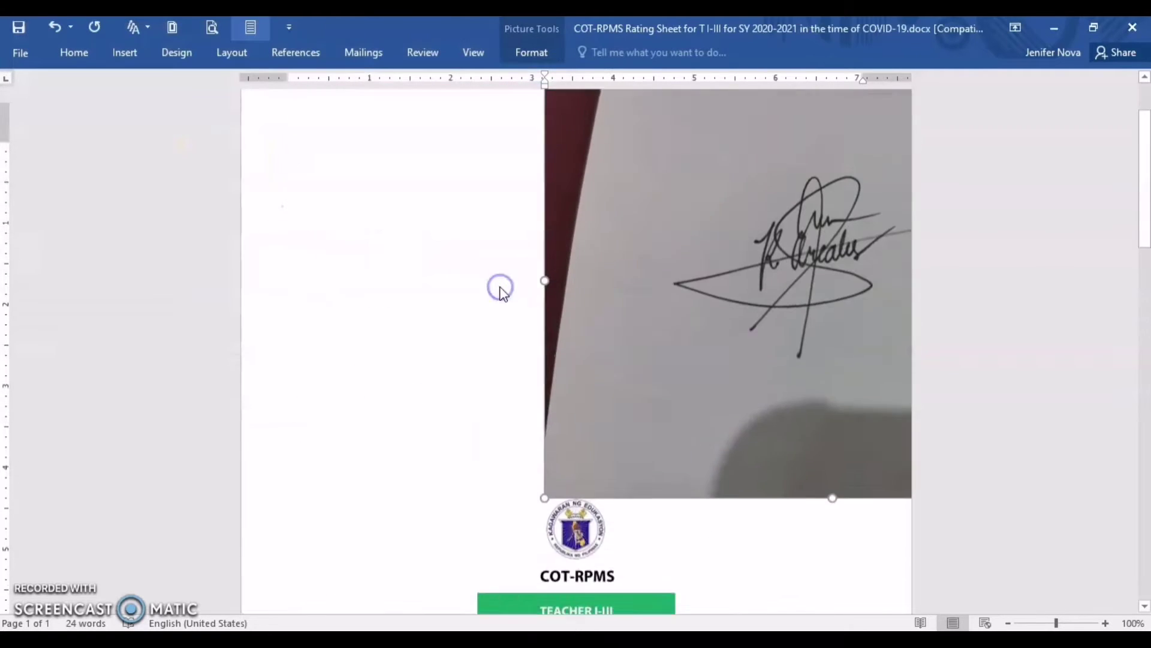
Step: Set the signature photo's wrapping to In Front of Text and move it left
click(522, 62)
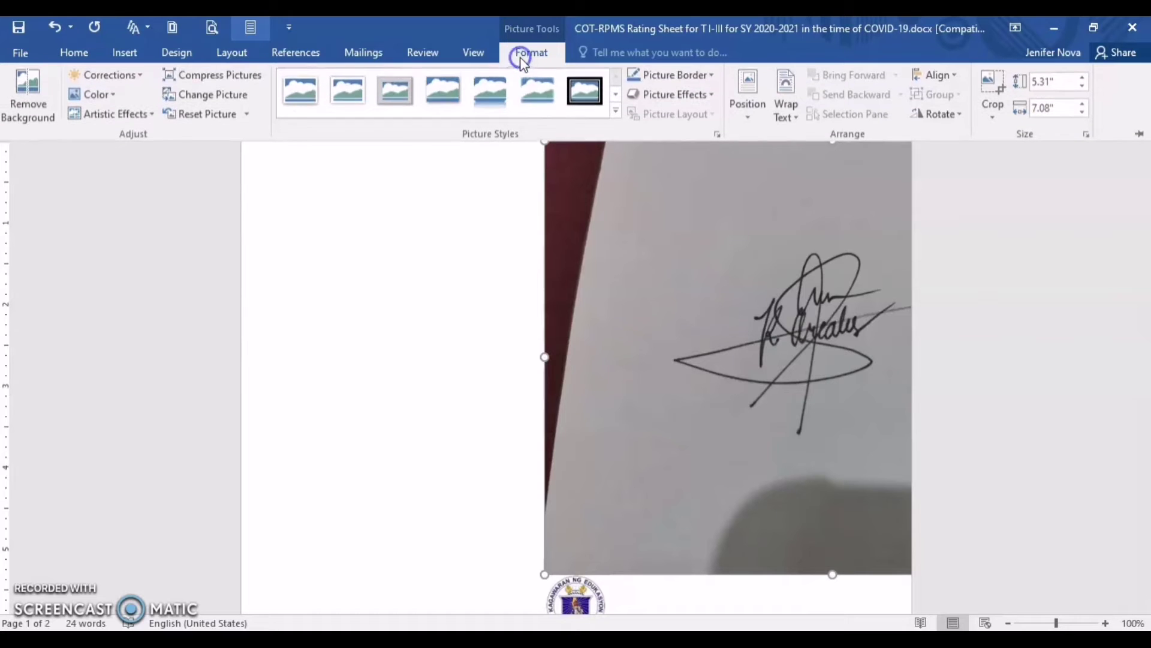
click(773, 90)
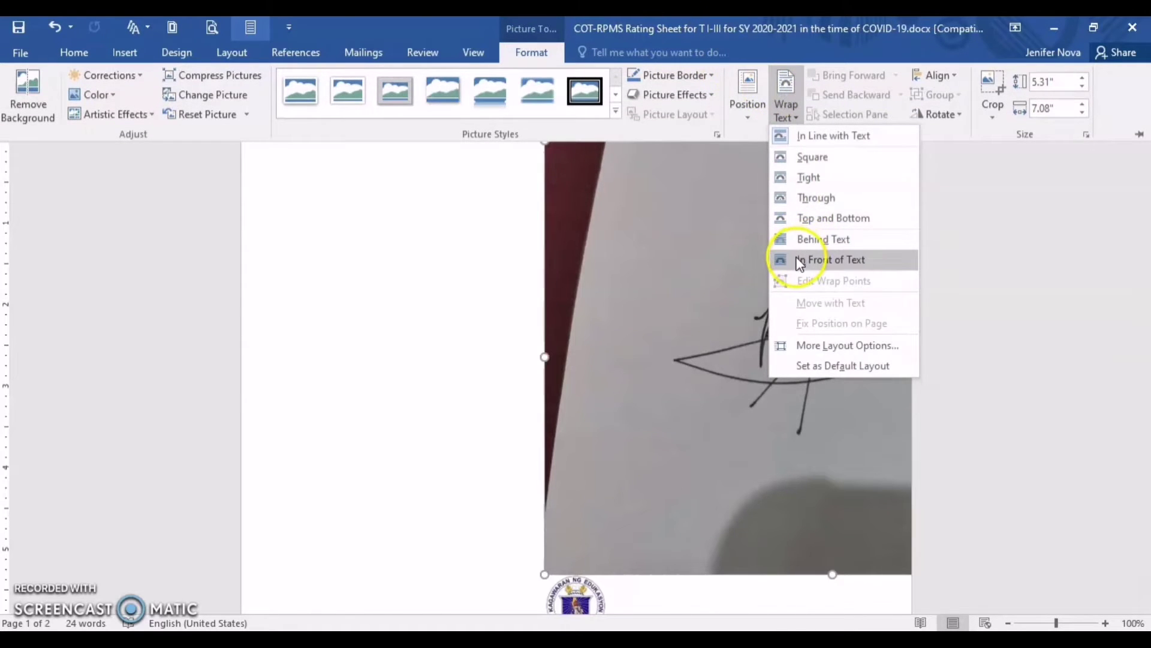
click(800, 262)
click(771, 246)
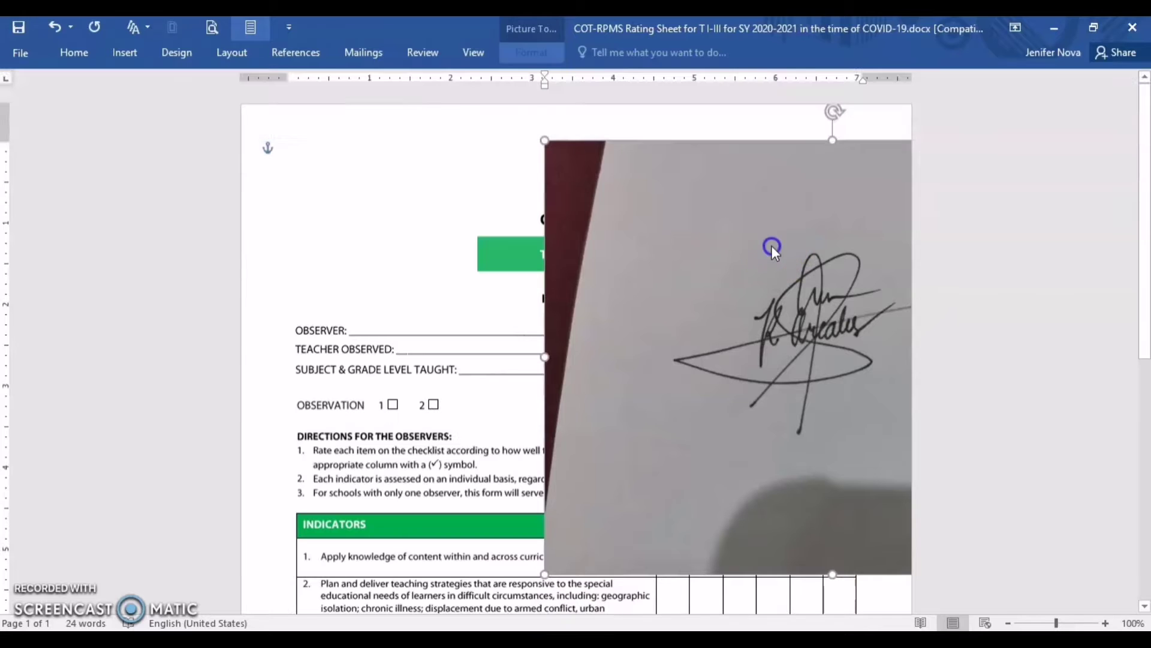
drag(564, 279, 324, 264)
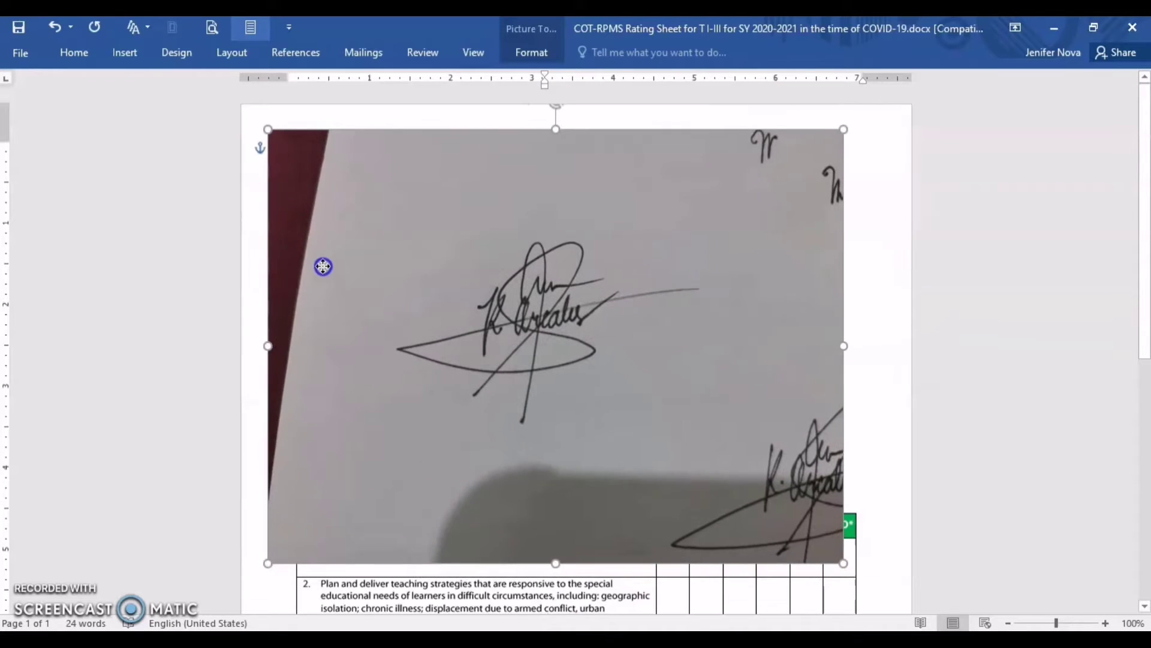
Step: Crop the right, bottom, left and top of the photo down to the signature
click(529, 49)
click(992, 82)
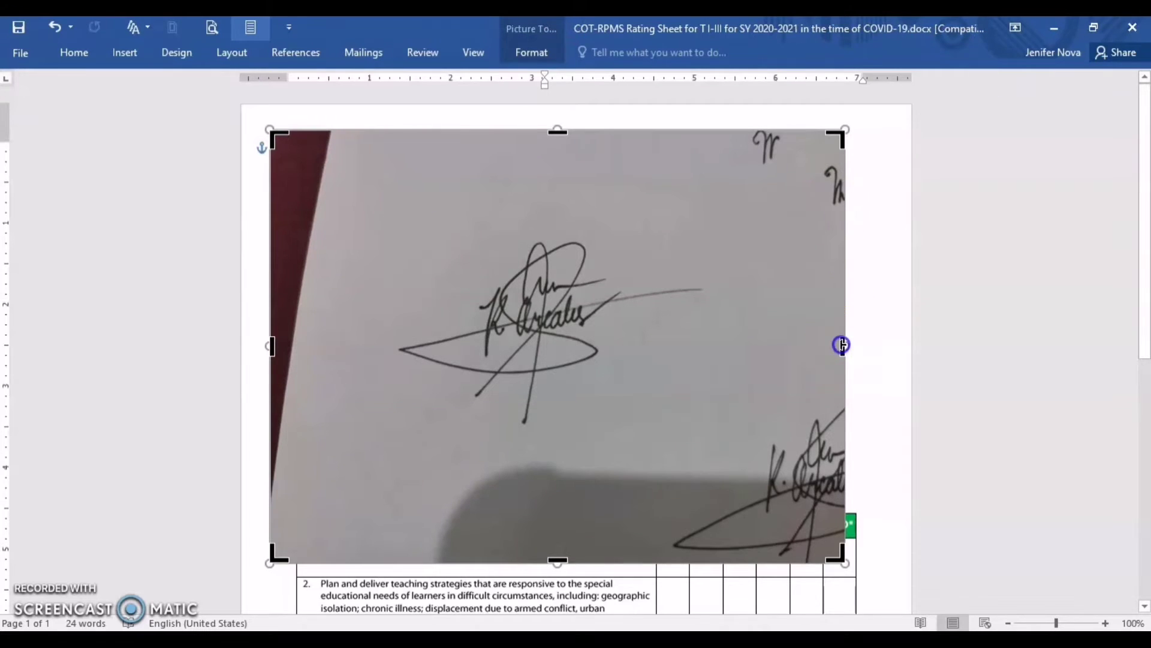
drag(838, 336, 710, 342)
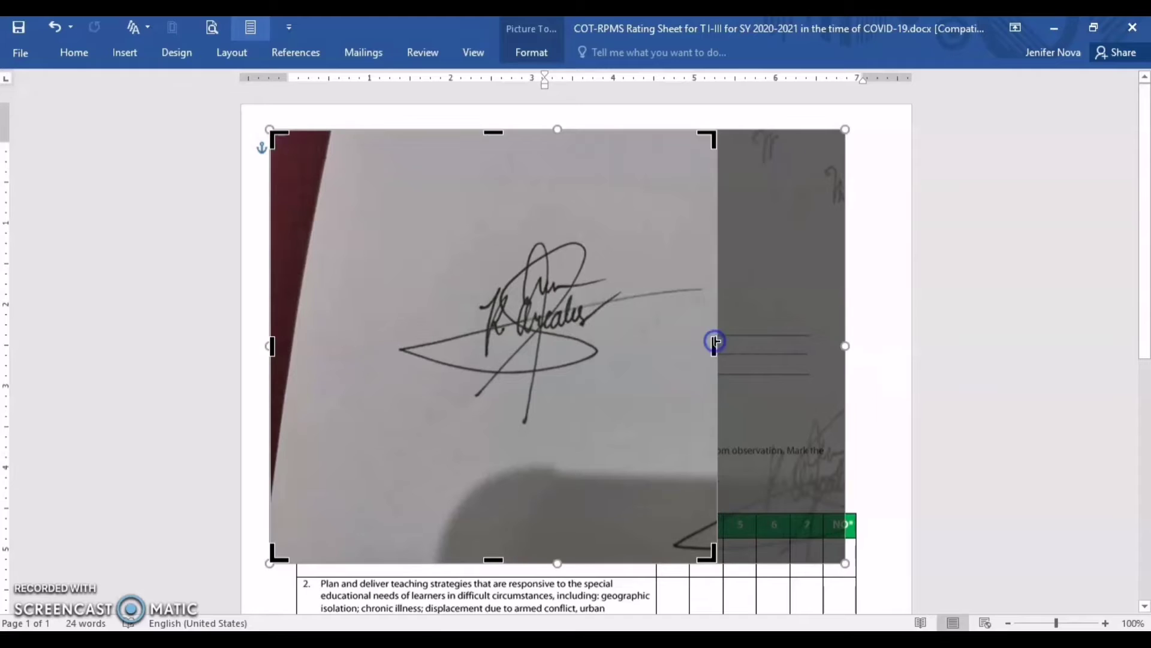
drag(500, 562, 500, 423)
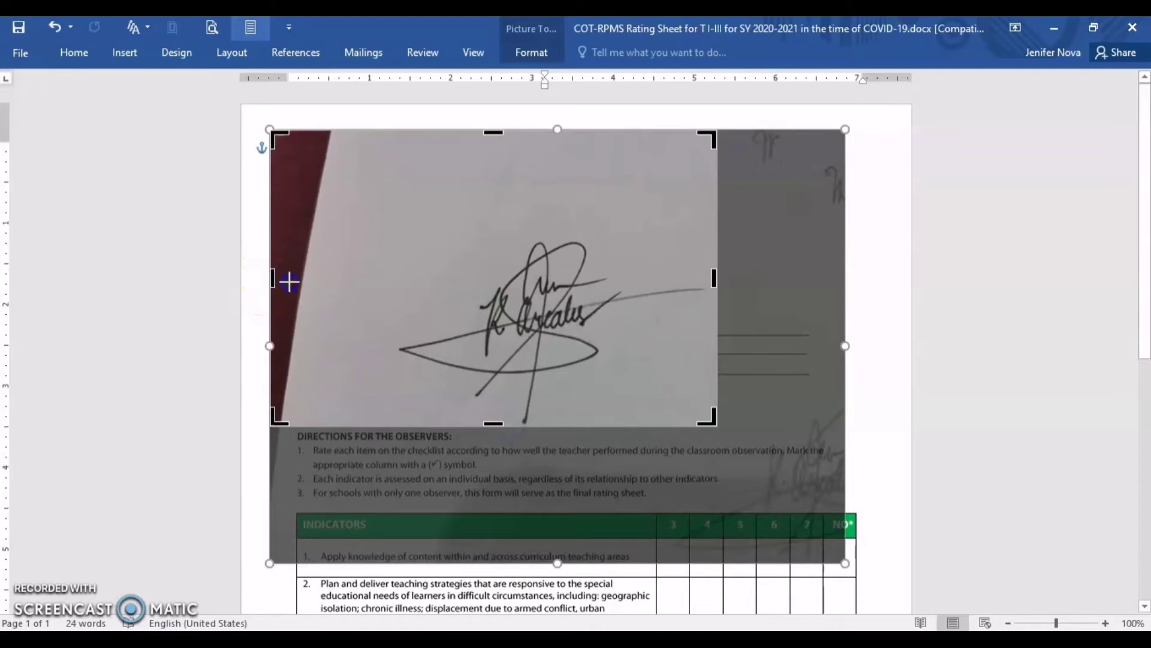
drag(270, 277, 394, 304)
drag(555, 132, 546, 240)
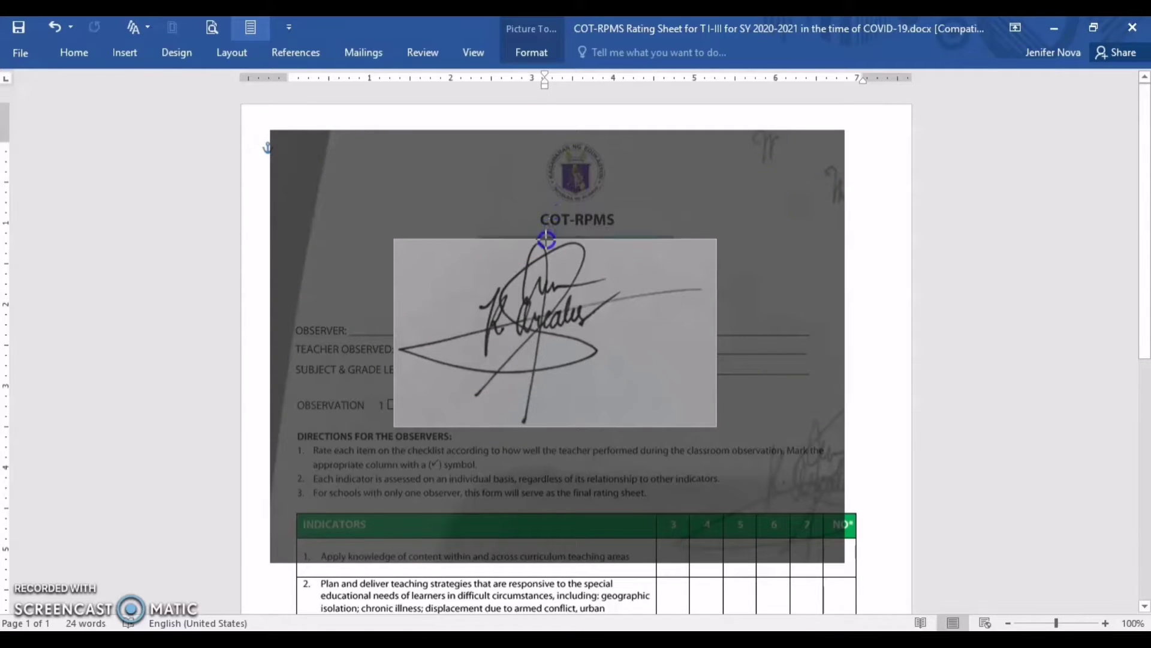
click(542, 52)
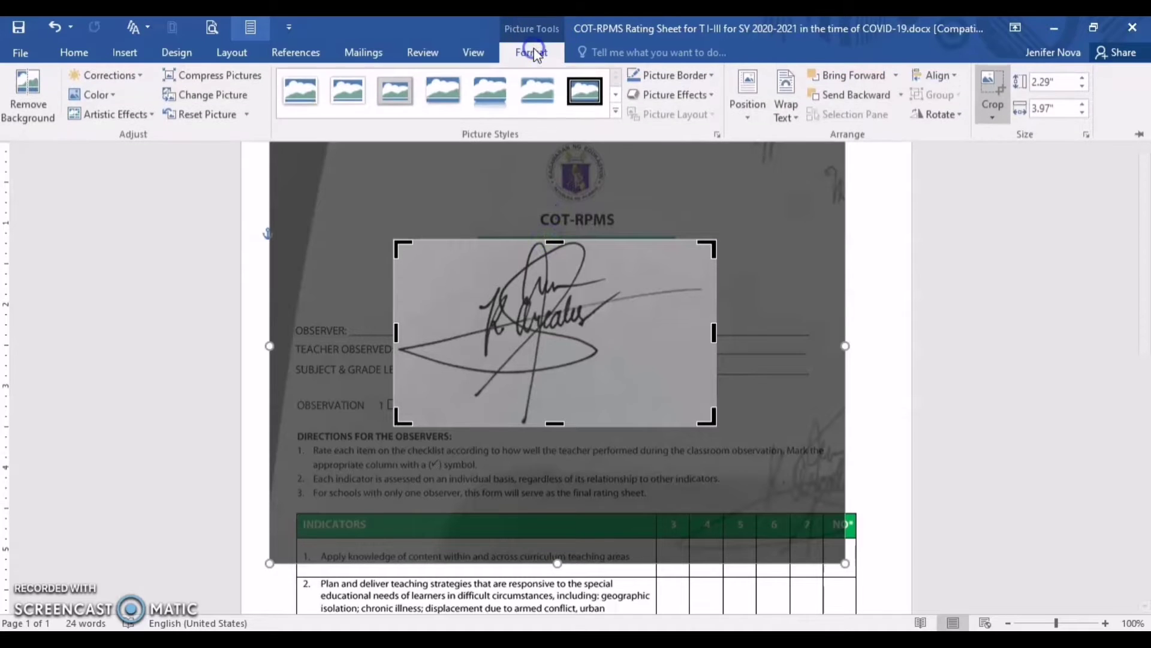
click(992, 90)
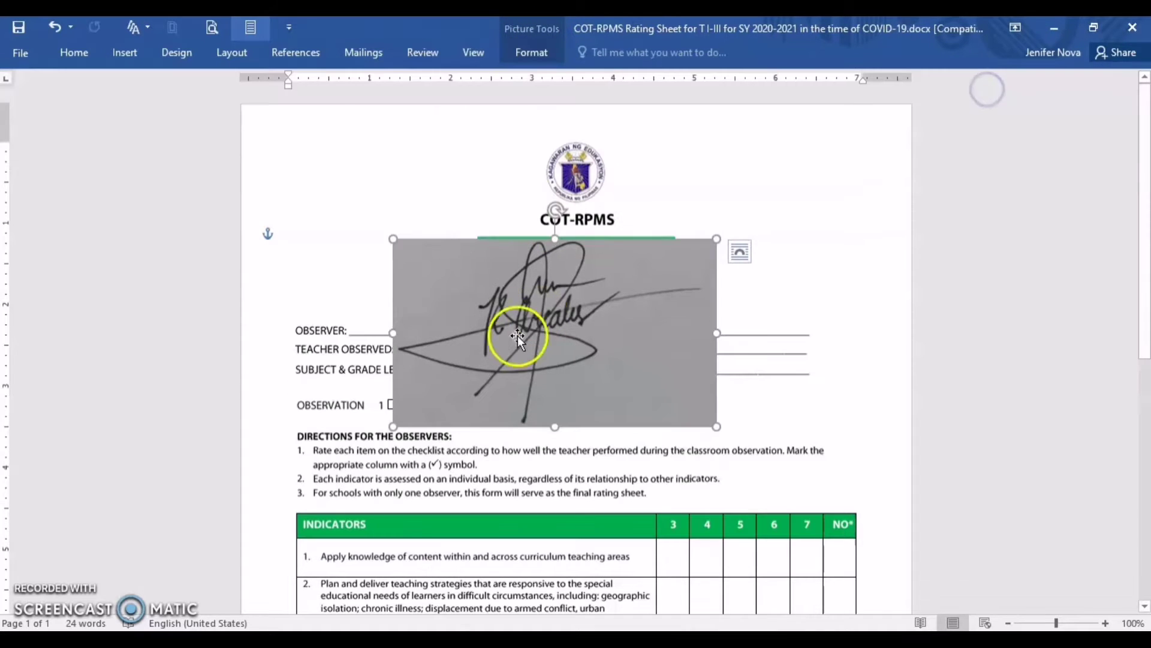
Step: Apply Brightness +40% Contrast +40% to the signature and open Picture Corrections Options
drag(515, 355, 512, 336)
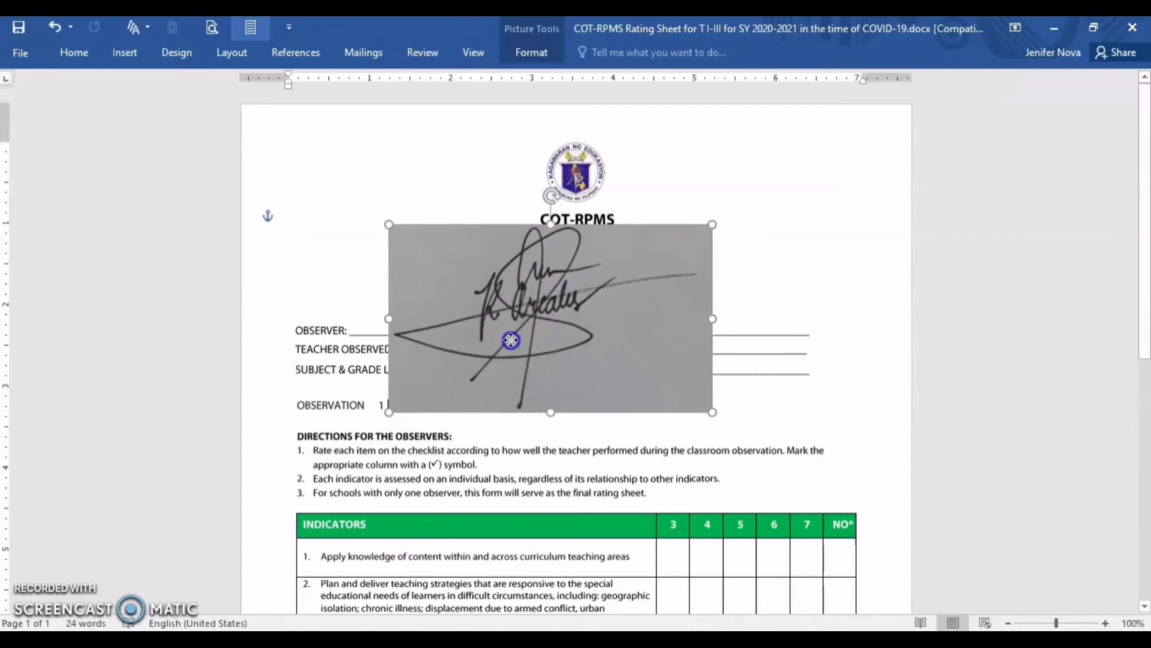
click(528, 58)
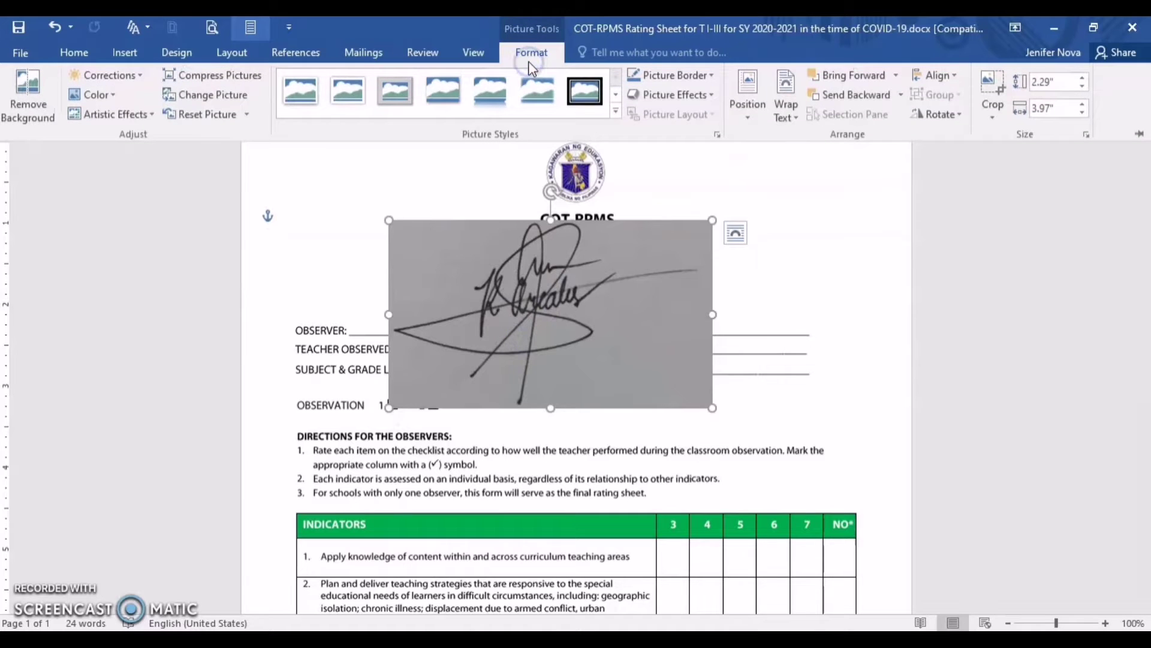
click(106, 75)
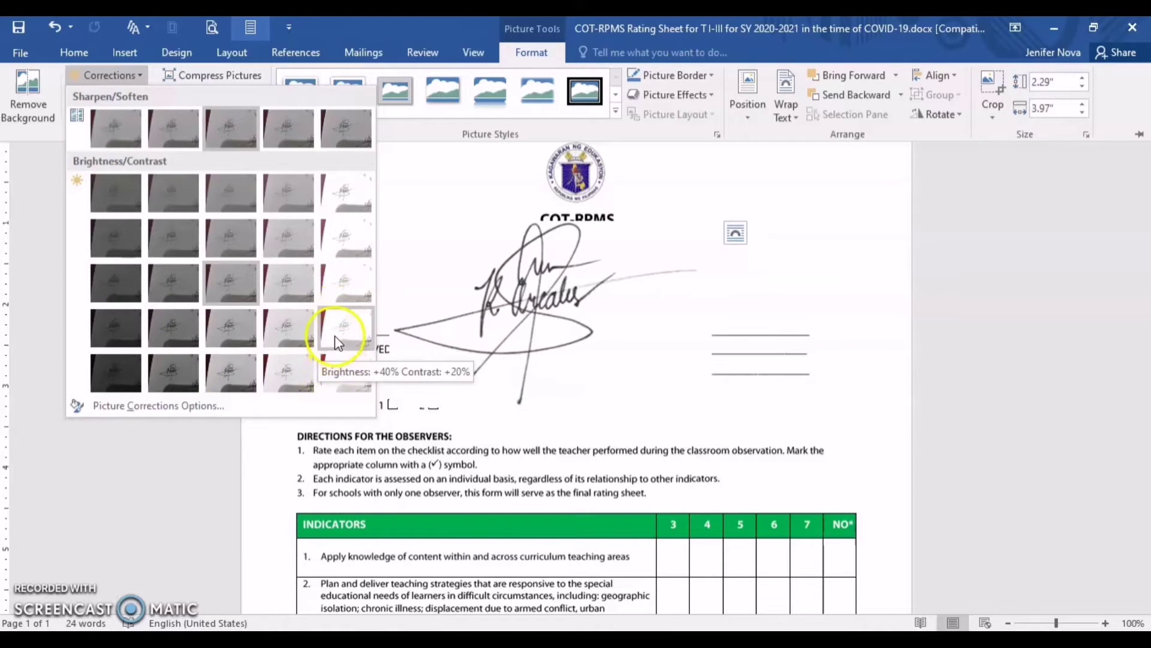
click(344, 374)
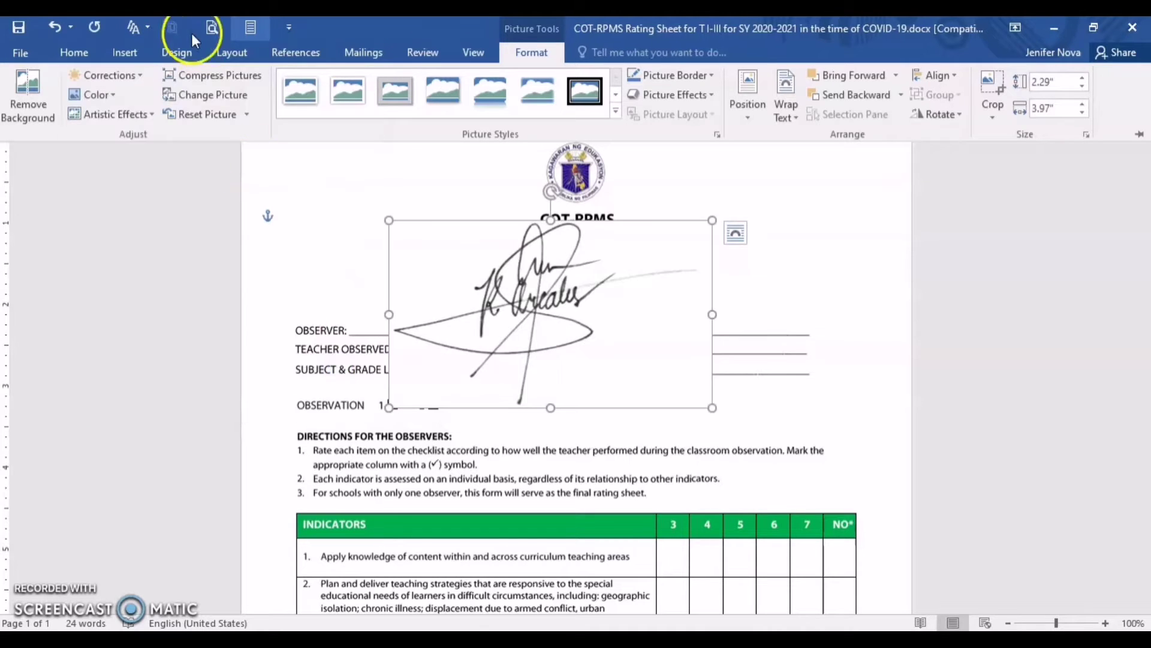
click(126, 81)
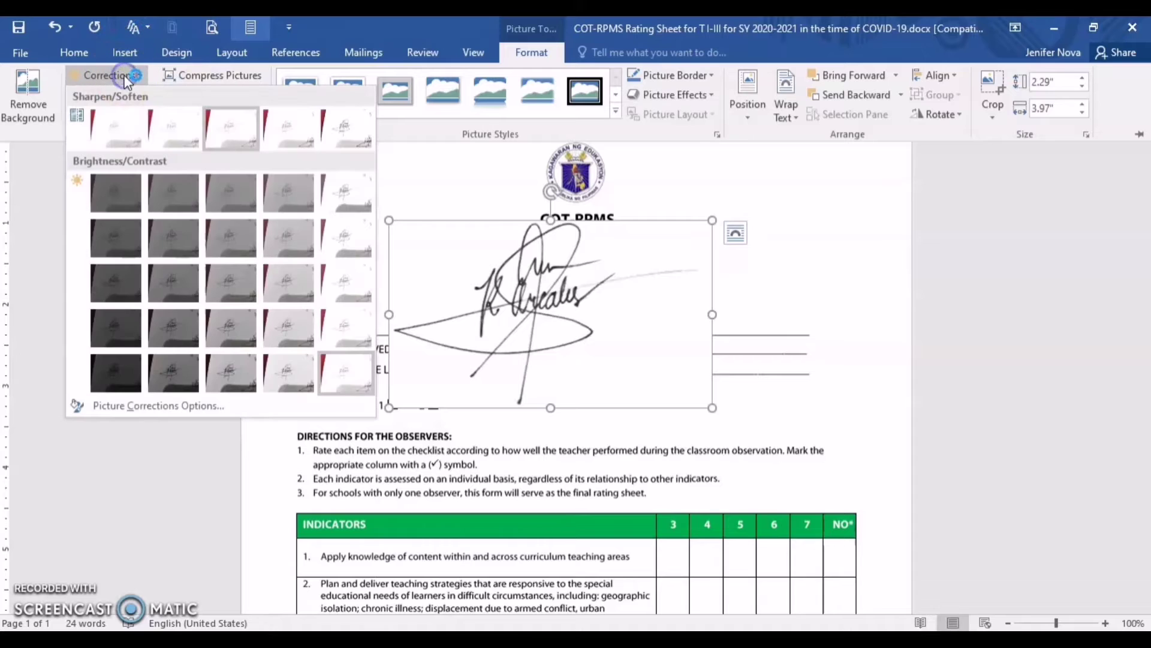
click(123, 401)
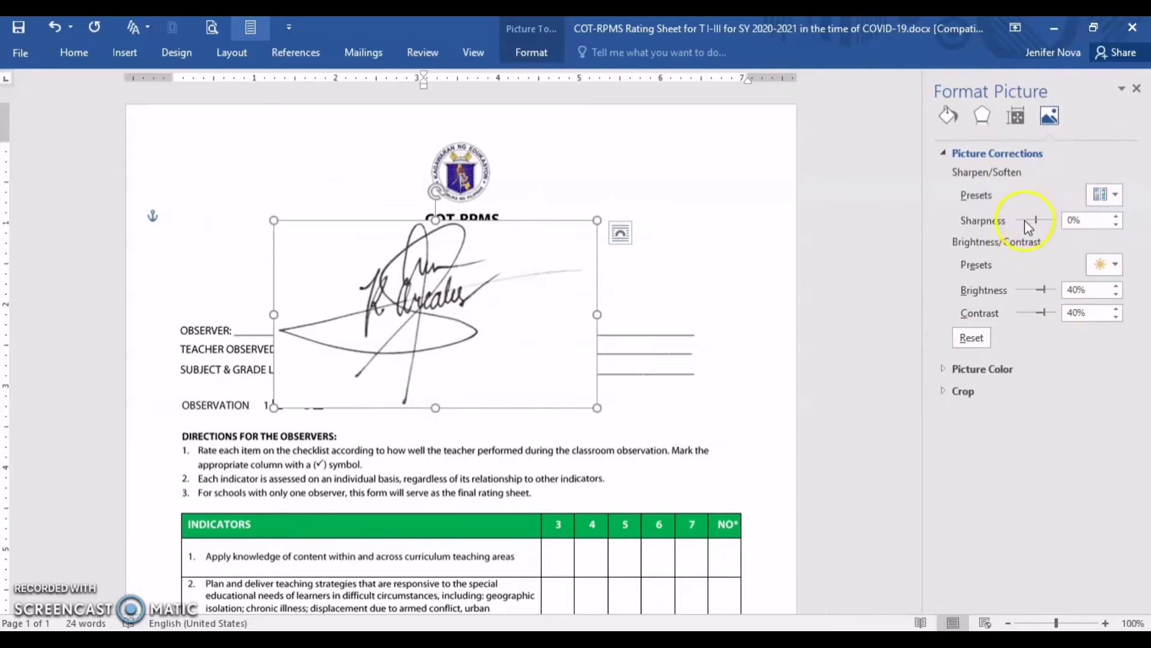
Step: Set the signature photo's Sharpness to 40%, then raise it to 45%
click(1073, 220)
text(40)
key(Return)
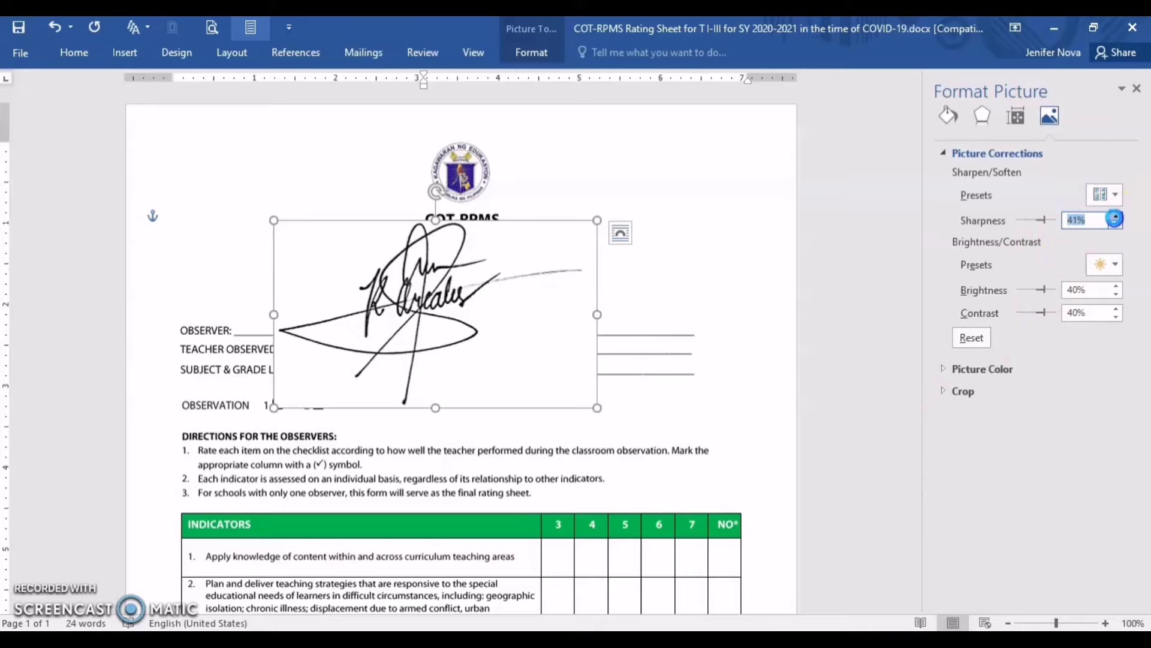
click(1116, 217)
click(420, 266)
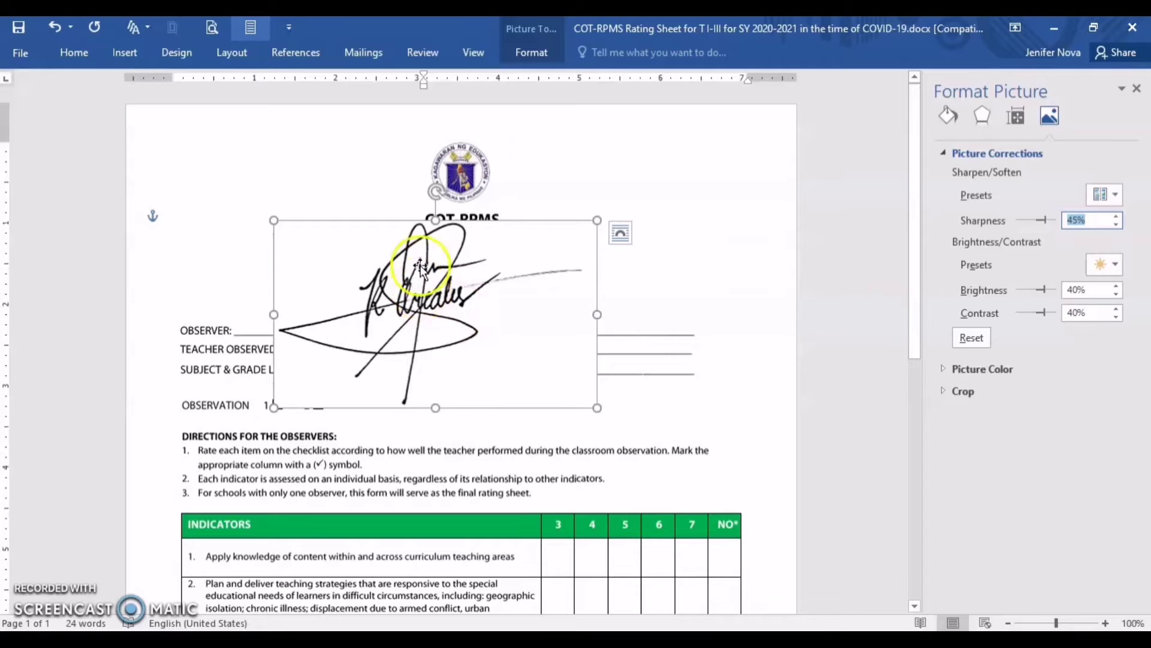
click(531, 53)
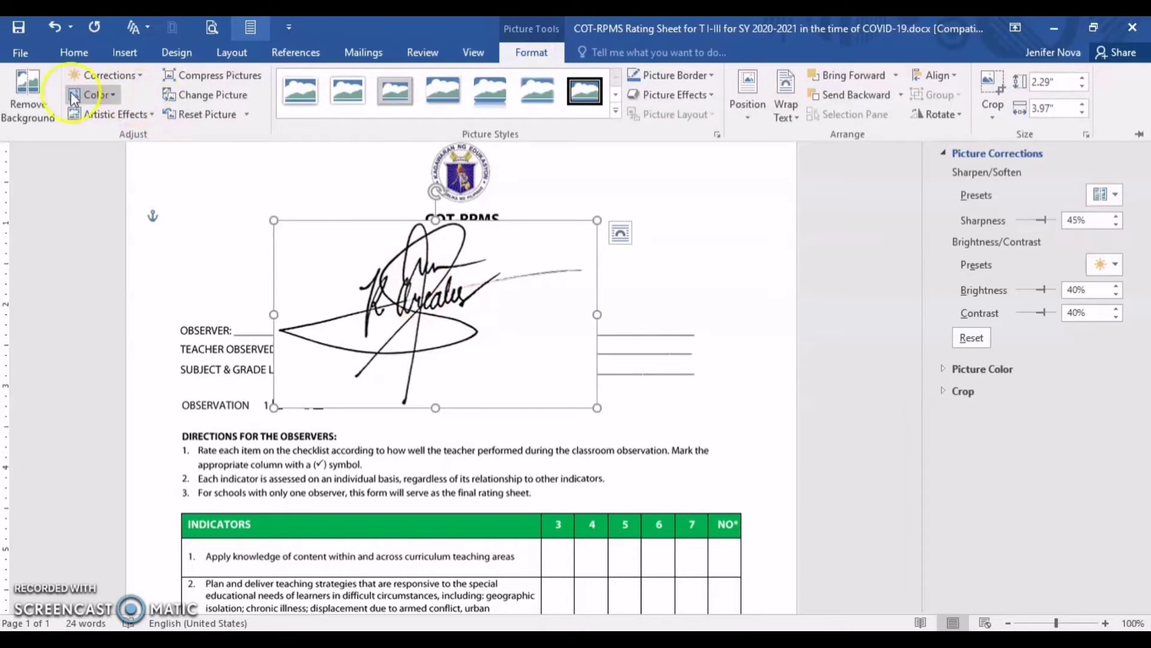
Step: Start Remove Background and stretch the marquee to enclose the whole signature
click(27, 101)
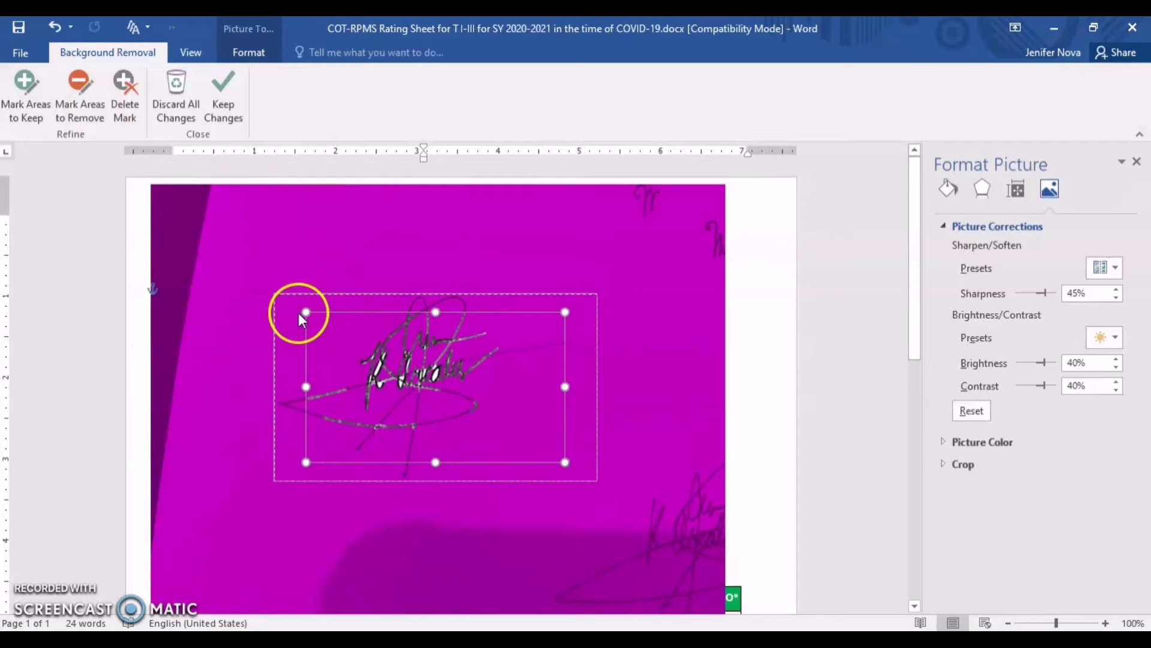
drag(306, 312, 265, 288)
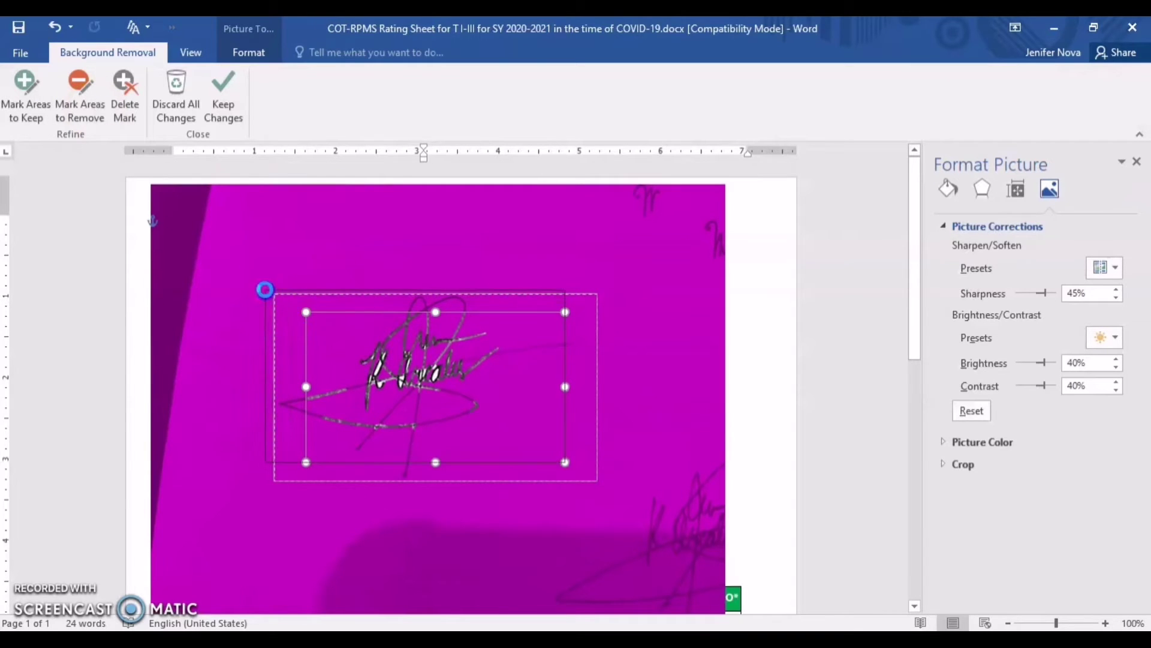
drag(573, 464, 602, 482)
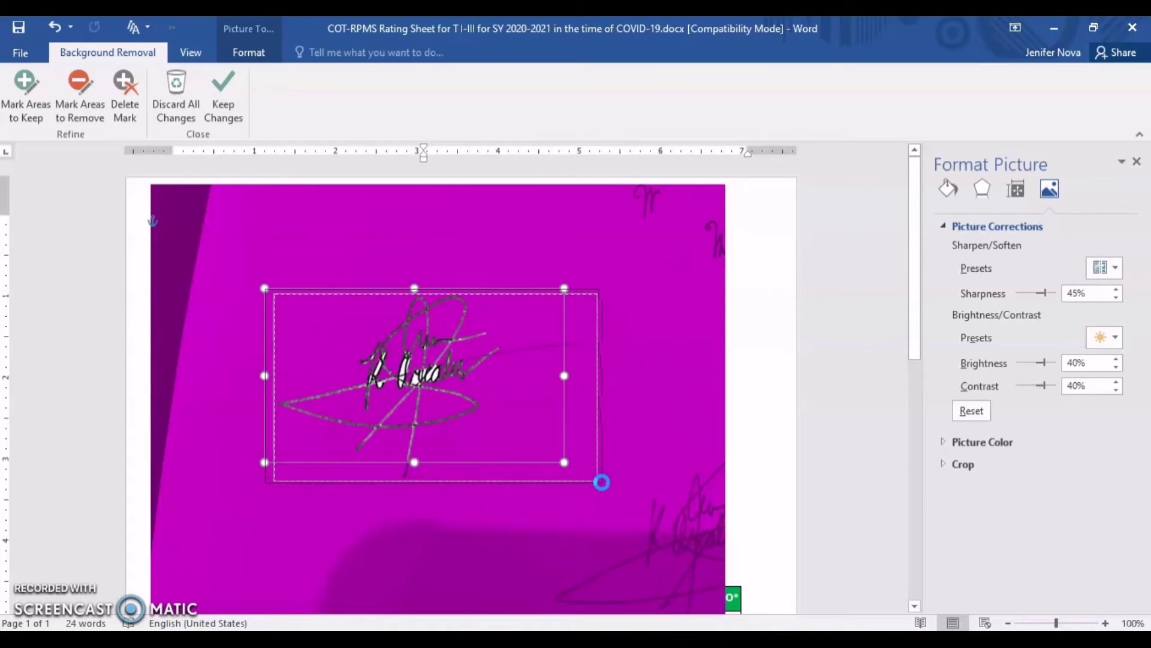
Step: Mark the lower signature strokes as areas to keep
click(33, 93)
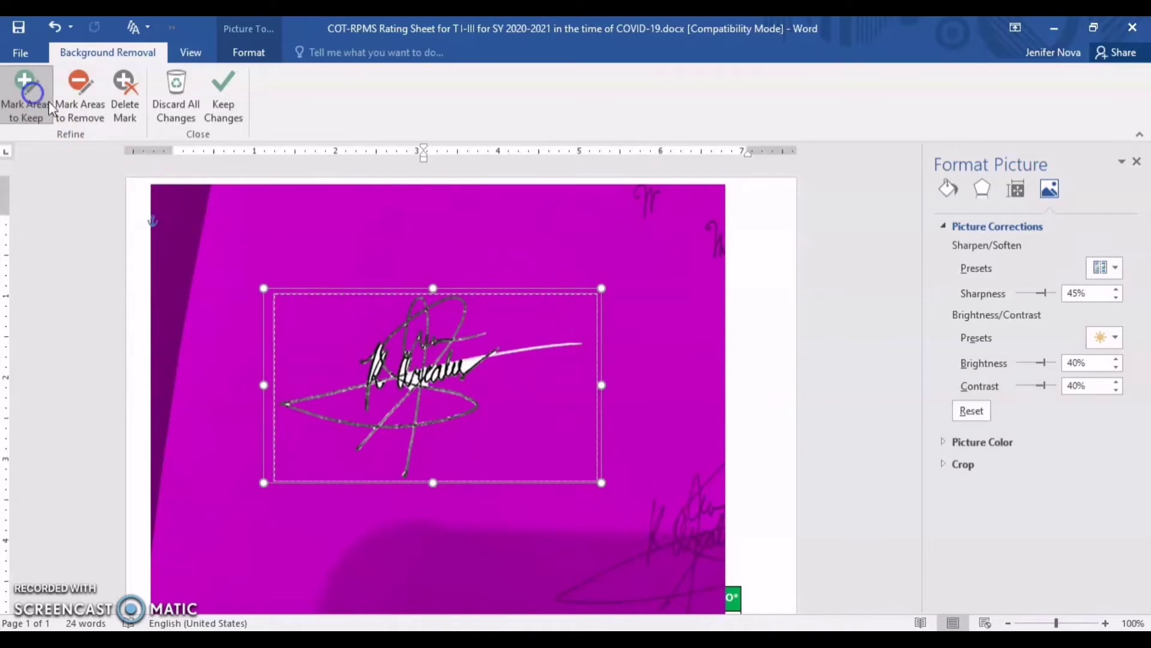
click(407, 325)
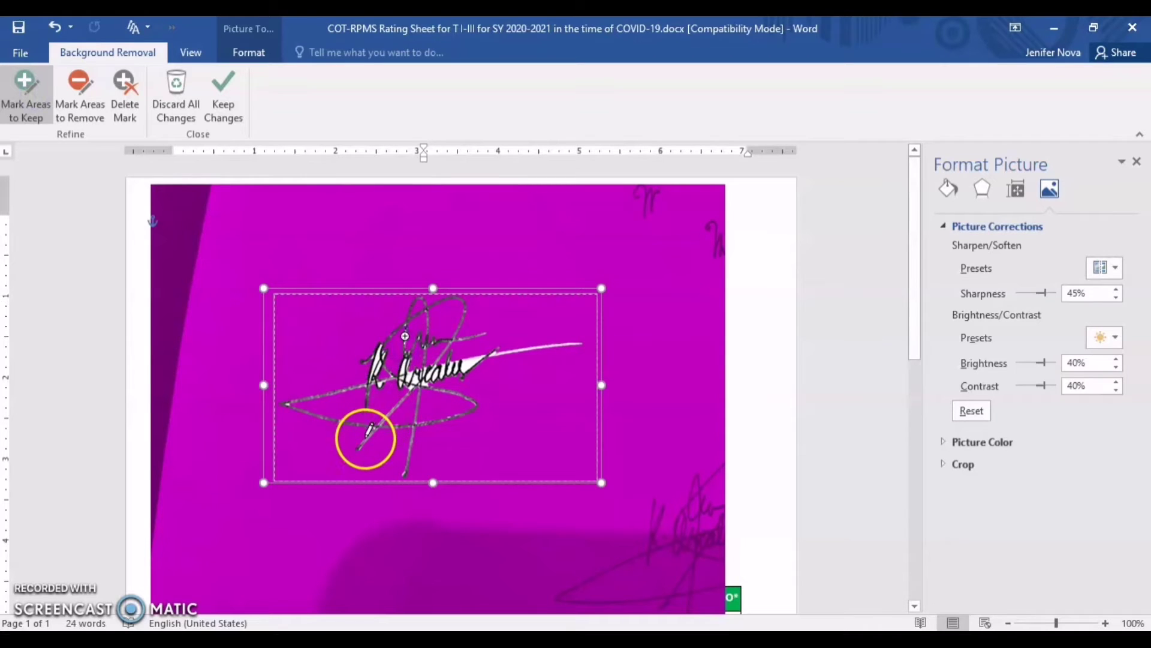
click(375, 433)
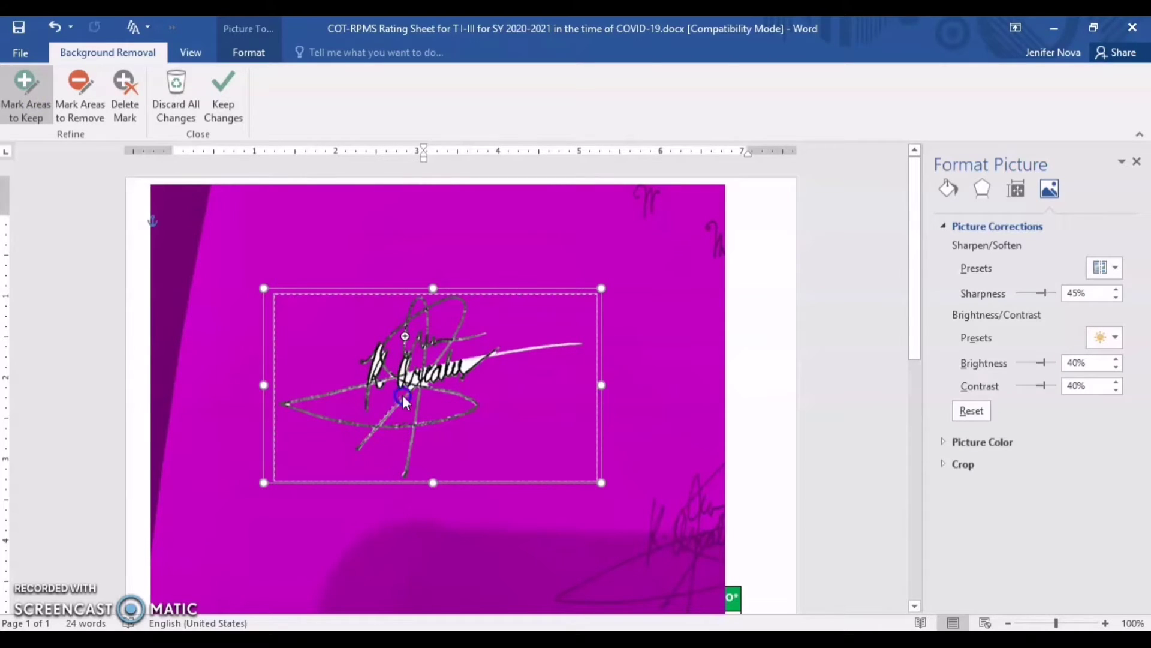
click(395, 427)
mouse_move(430, 417)
mouse_down()
mouse_move(409, 407)
mouse_move(350, 425)
mouse_up()
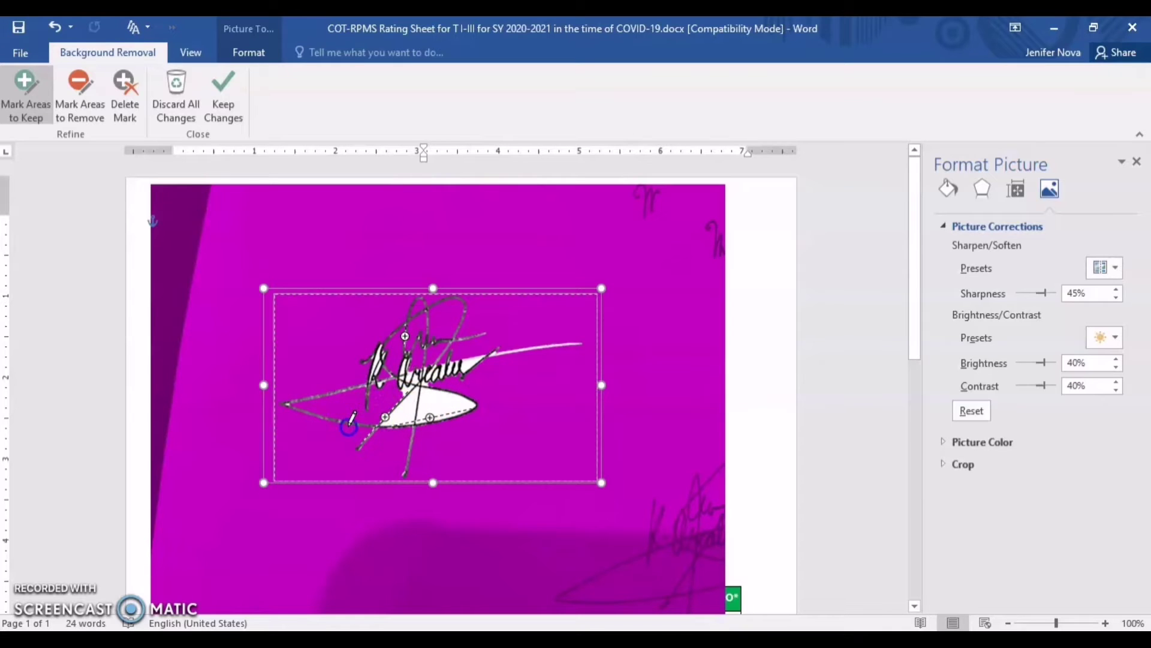
click(283, 404)
drag(286, 404, 359, 387)
Step: Mark the vertical stroke, upper strokes and top loop to keep, and inner background to remove
click(347, 419)
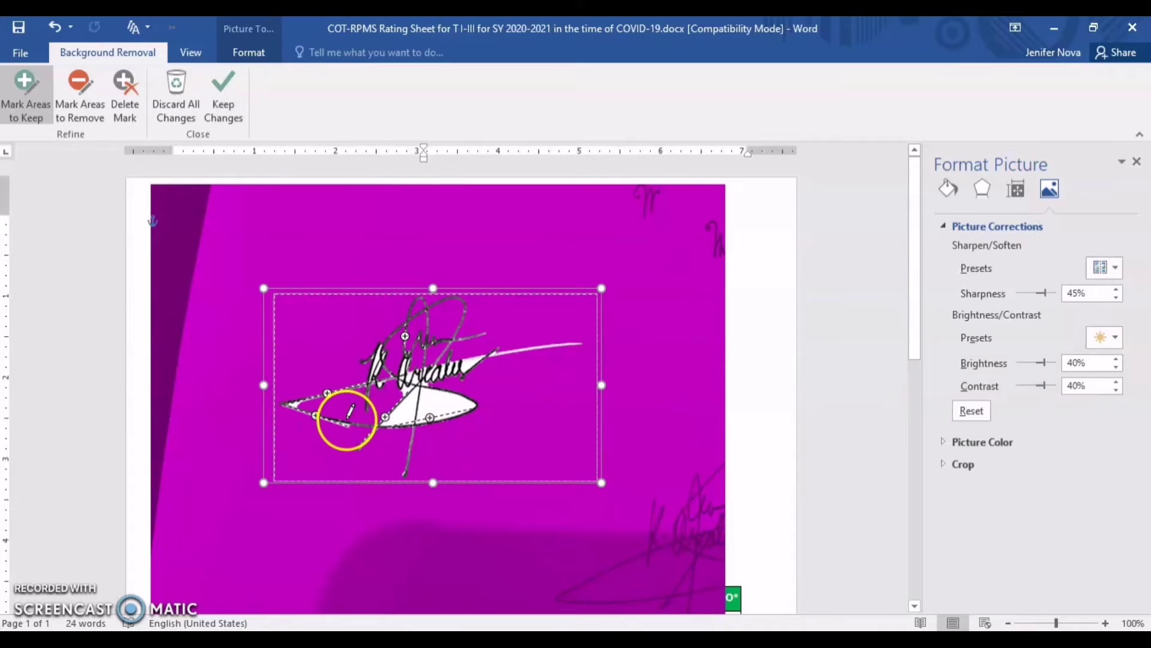
drag(348, 417, 349, 424)
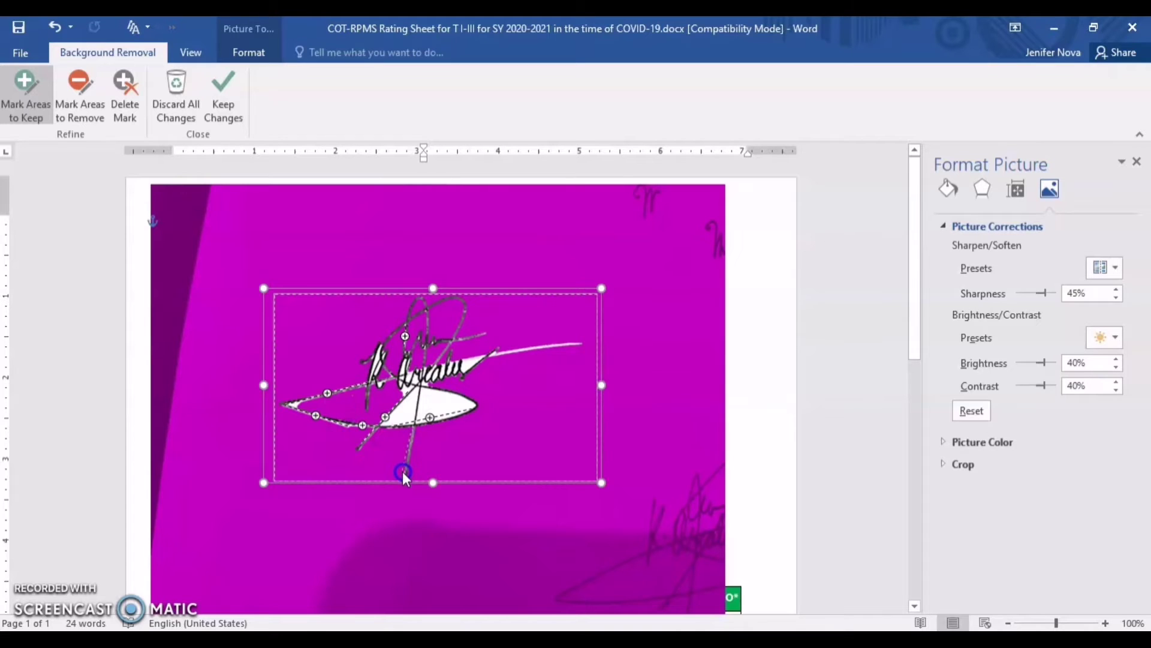
drag(378, 454, 359, 447)
drag(399, 322, 390, 335)
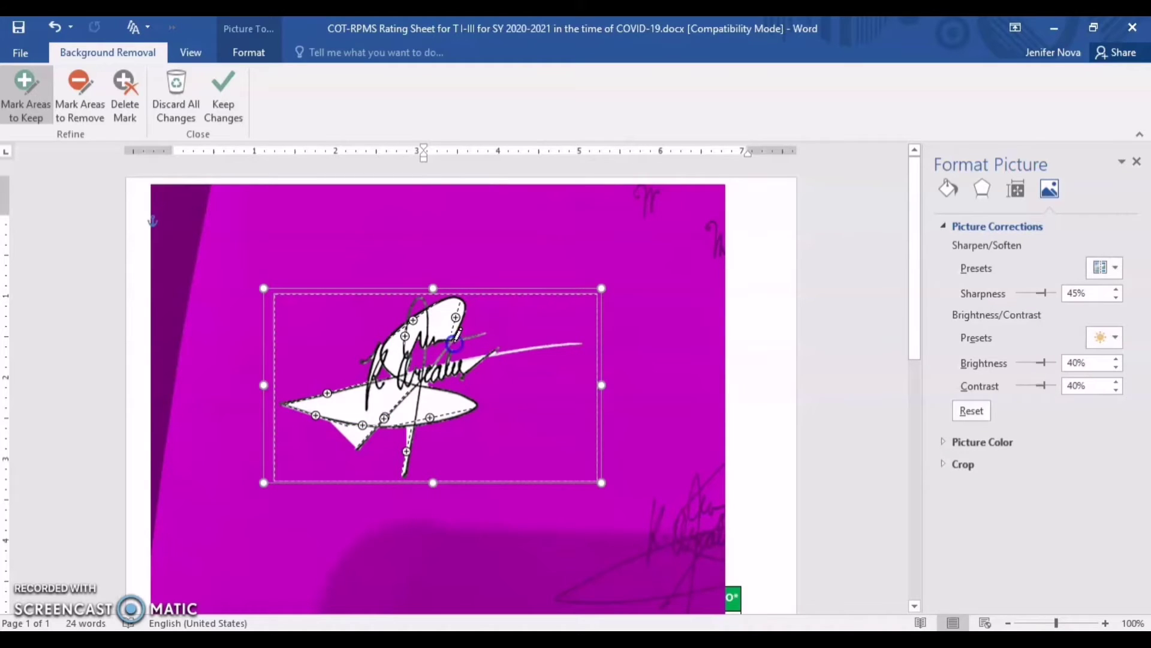
drag(476, 334, 410, 324)
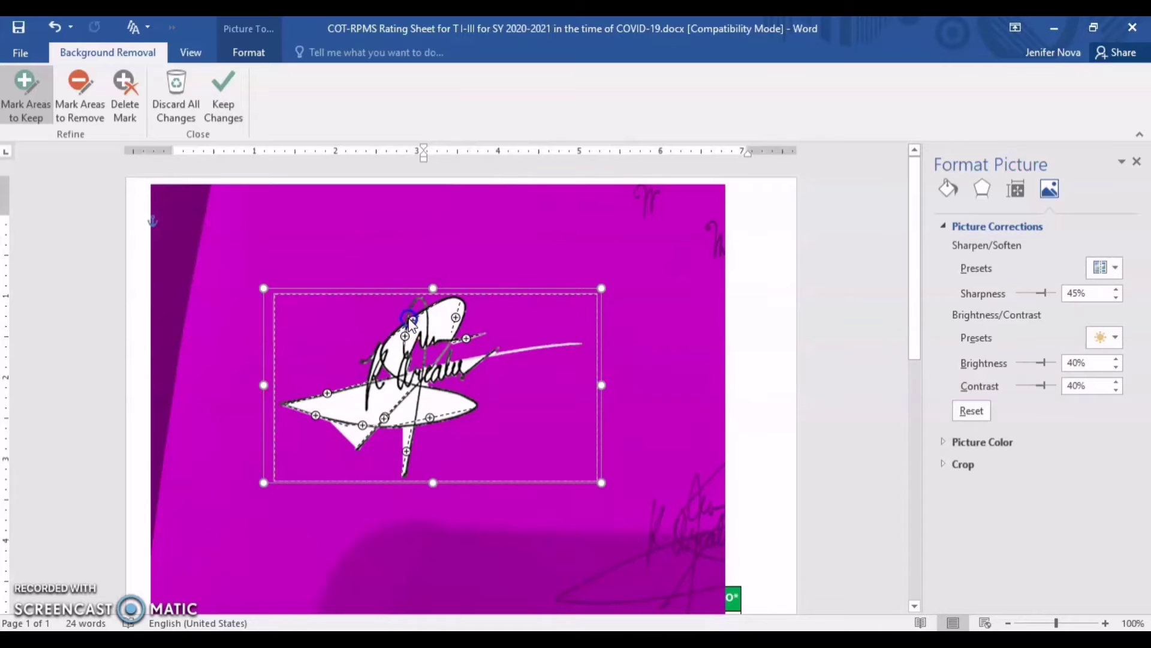
mouse_move(315, 217)
mouse_down()
mouse_move(414, 283)
mouse_move(415, 299)
mouse_up()
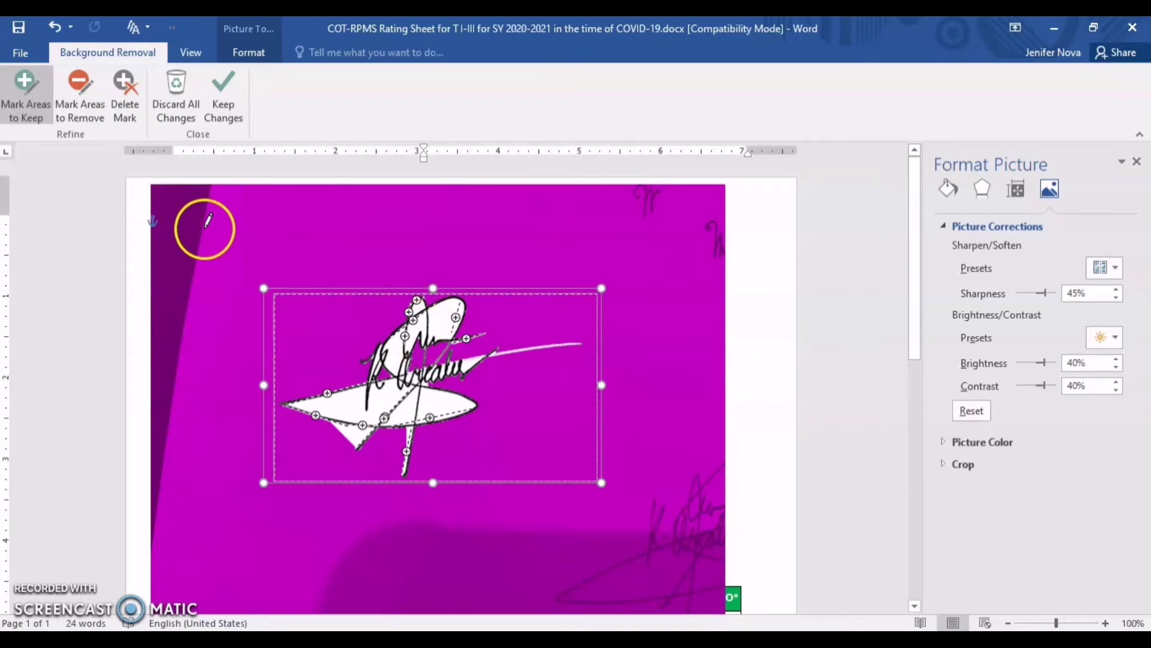
click(84, 84)
mouse_move(334, 397)
mouse_down()
mouse_move(446, 395)
mouse_move(432, 400)
mouse_move(455, 406)
mouse_move(406, 413)
mouse_up()
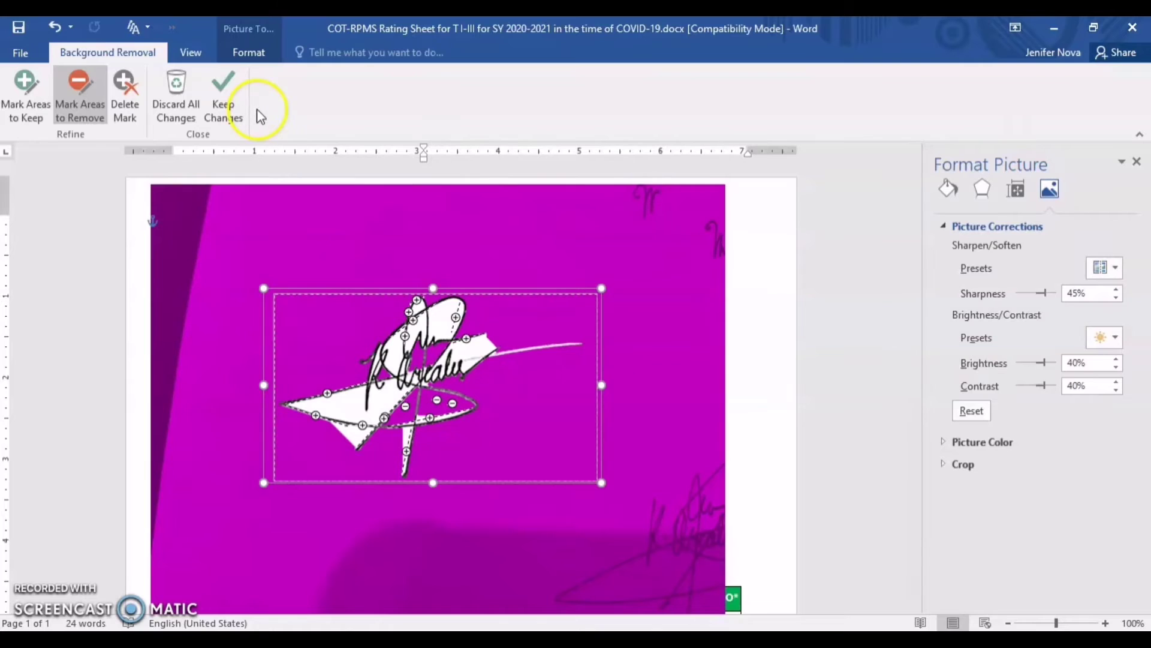
Step: Keep the background removal changes and move the signature down toward the table
click(226, 99)
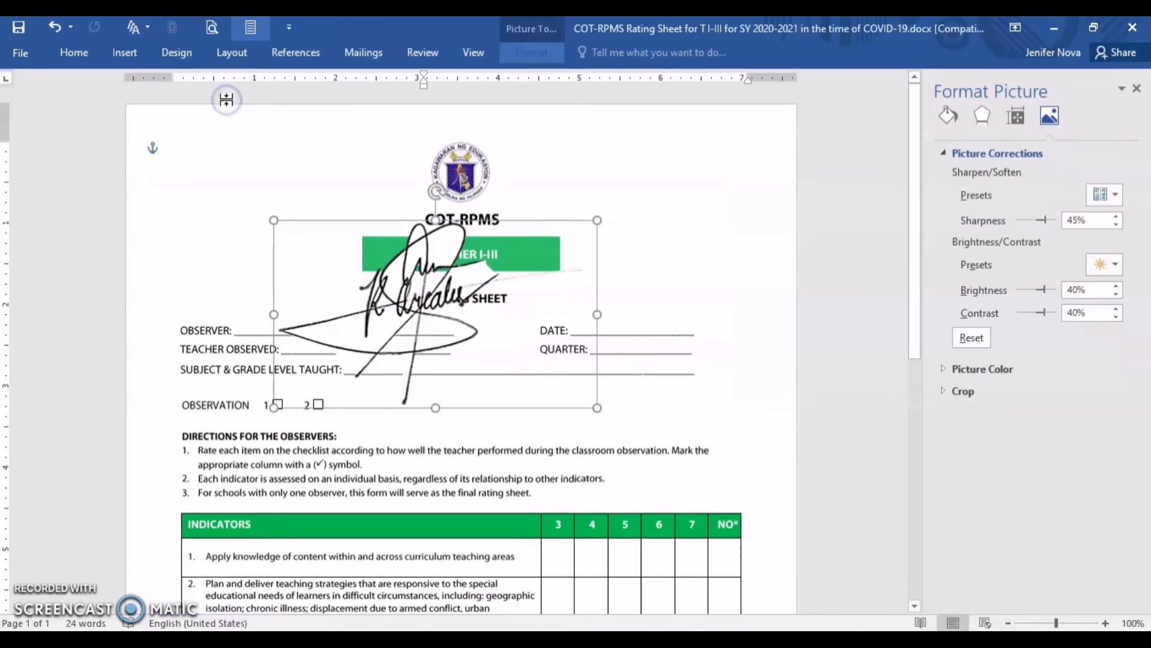
click(530, 328)
drag(530, 329, 675, 467)
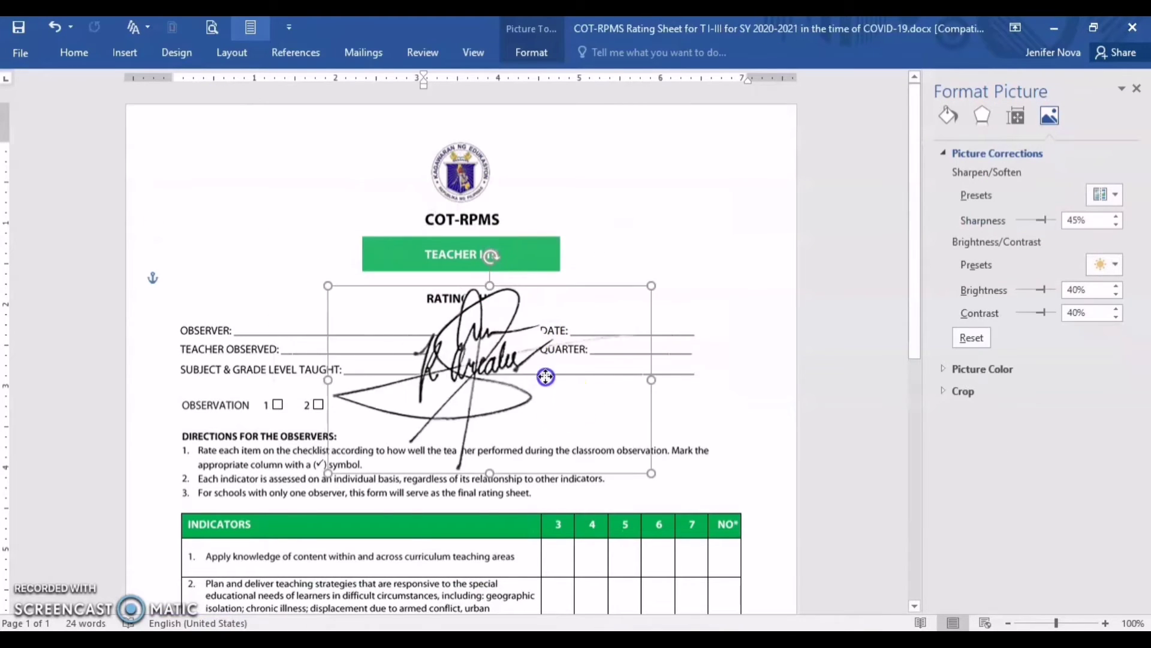
drag(914, 303, 922, 423)
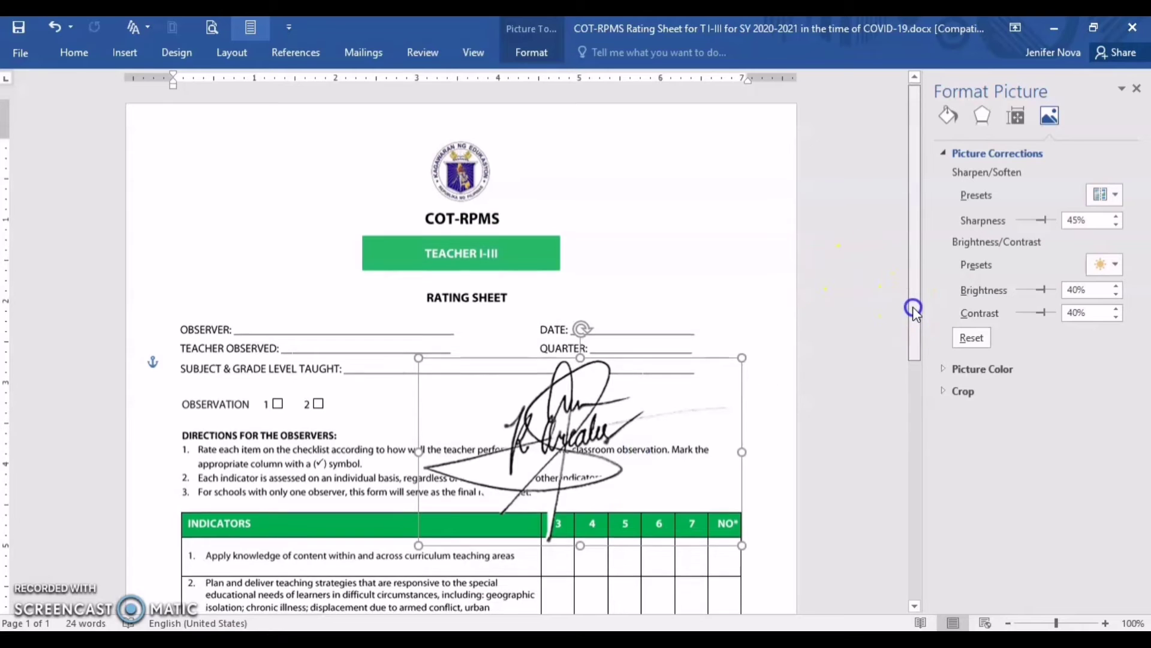
scroll(918, 469, up, 1)
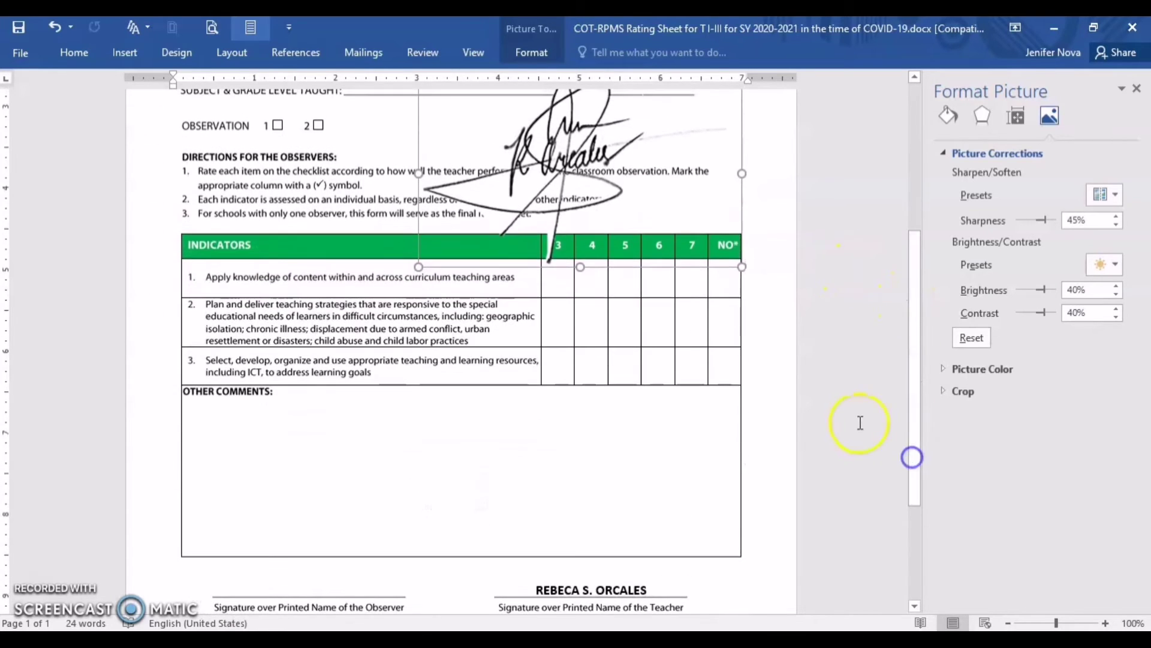
mouse_move(544, 206)
mouse_down()
mouse_move(547, 334)
mouse_move(515, 505)
mouse_up()
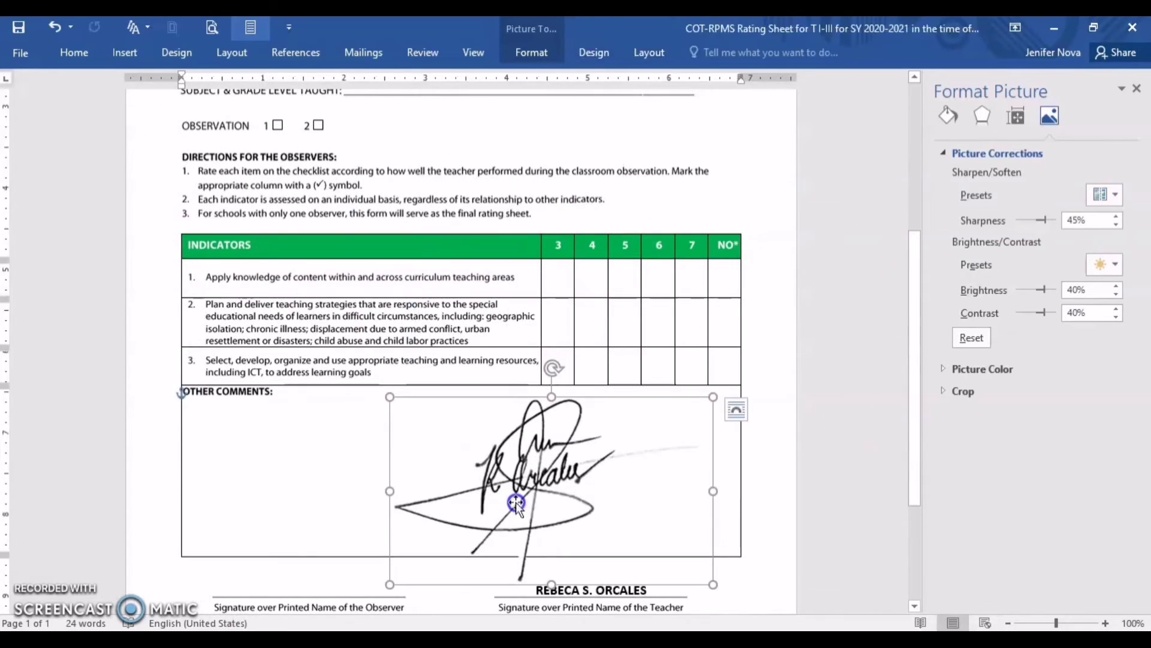
scroll(915, 566, down, 5)
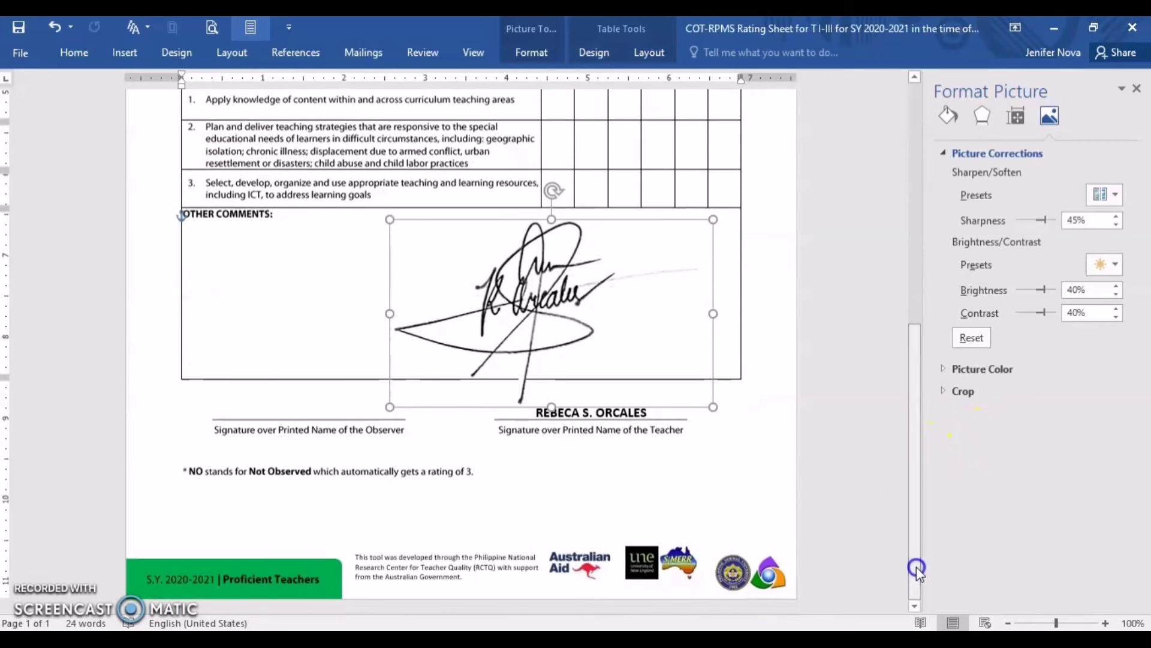
Step: Shrink the signature and position it over the teacher's printed name
drag(714, 407, 546, 310)
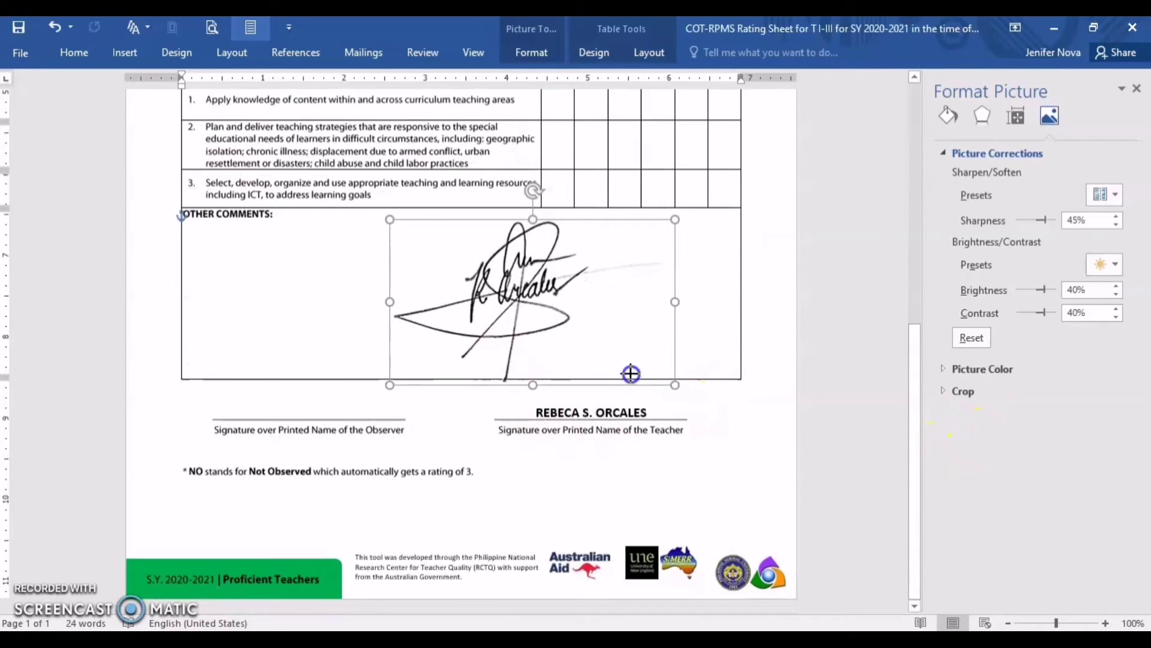
drag(449, 259, 587, 370)
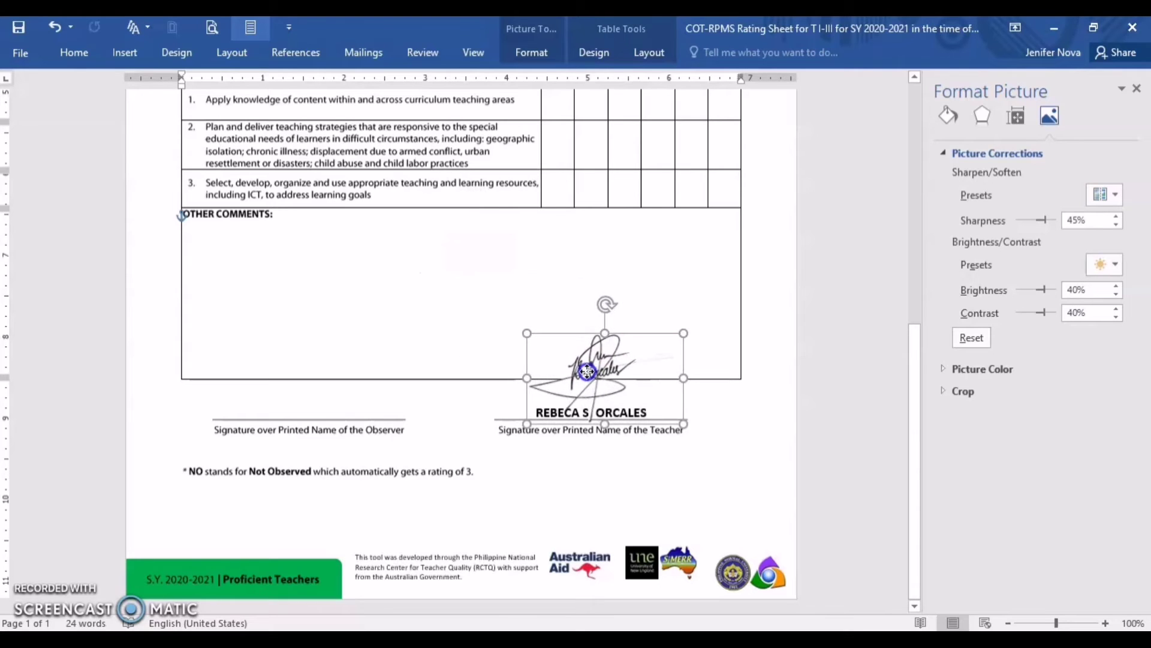
drag(586, 371, 590, 374)
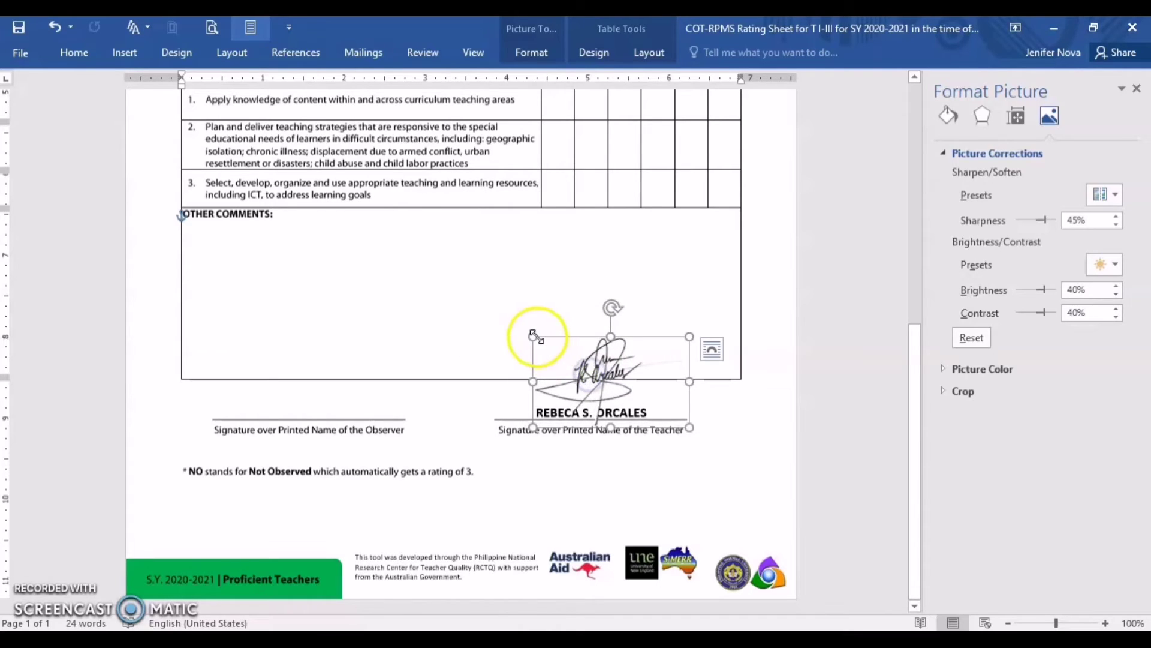
drag(532, 337, 589, 369)
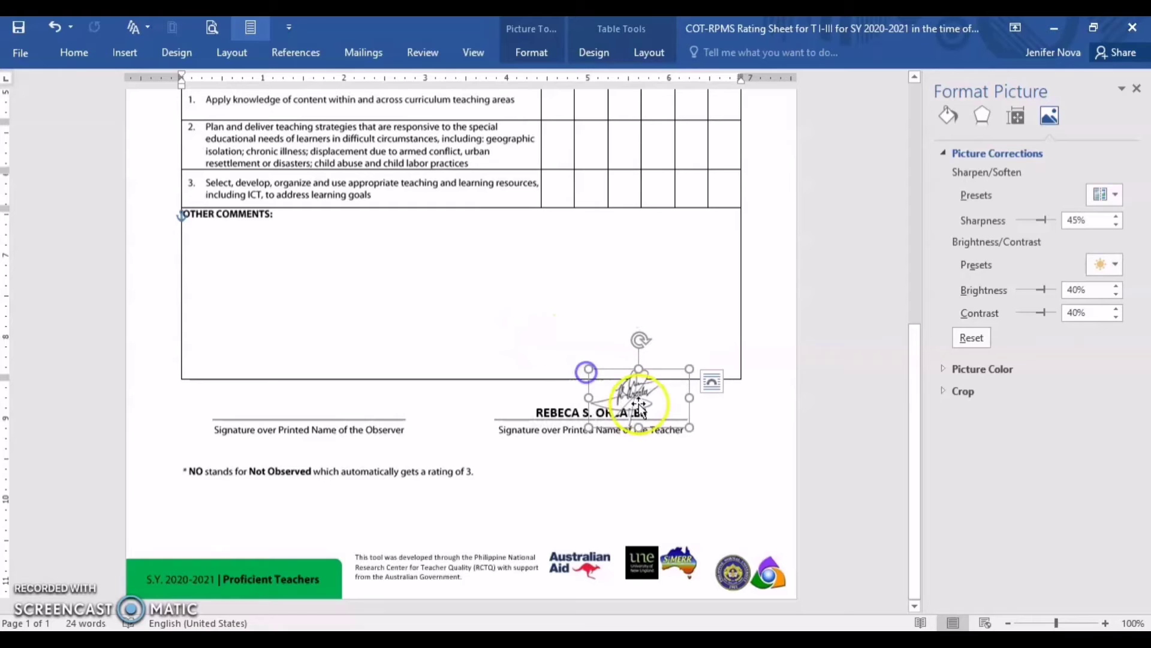
drag(641, 405, 602, 400)
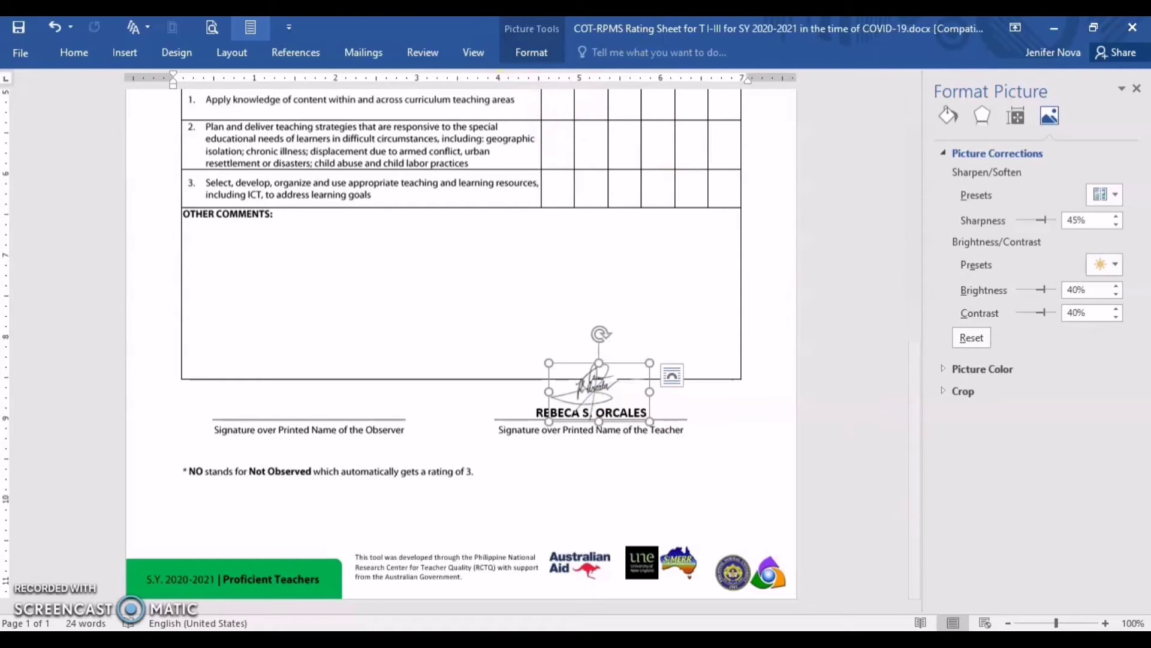
Step: Rerun Remove Background, mark a stray background patch for removal, and keep the changes
click(1069, 625)
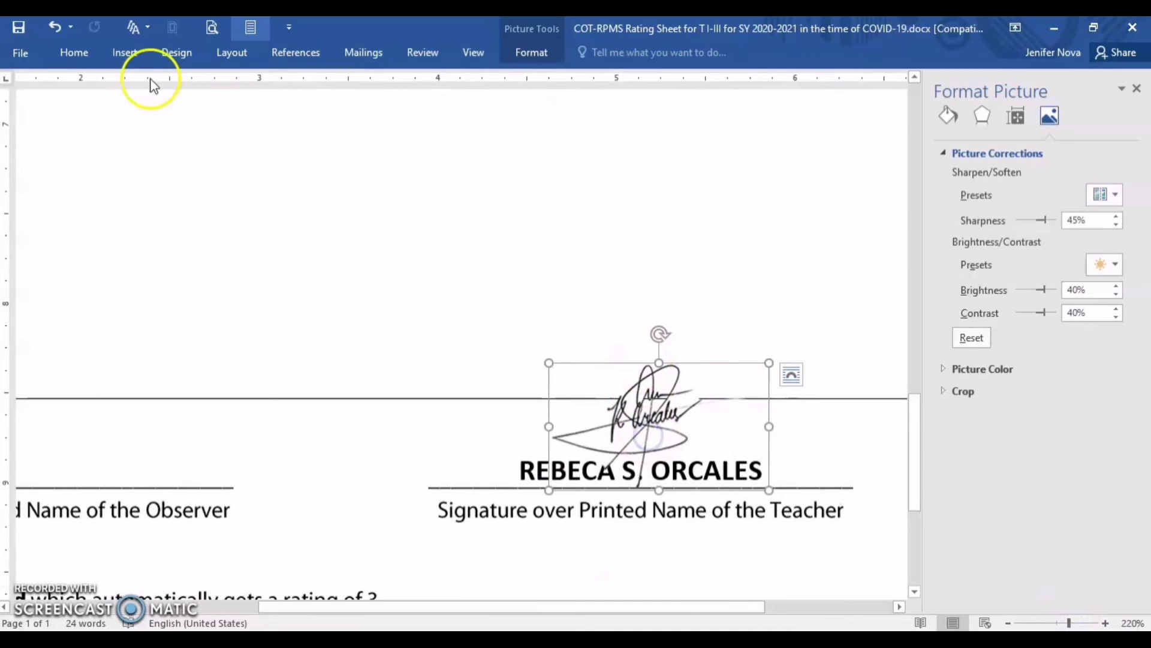
click(542, 57)
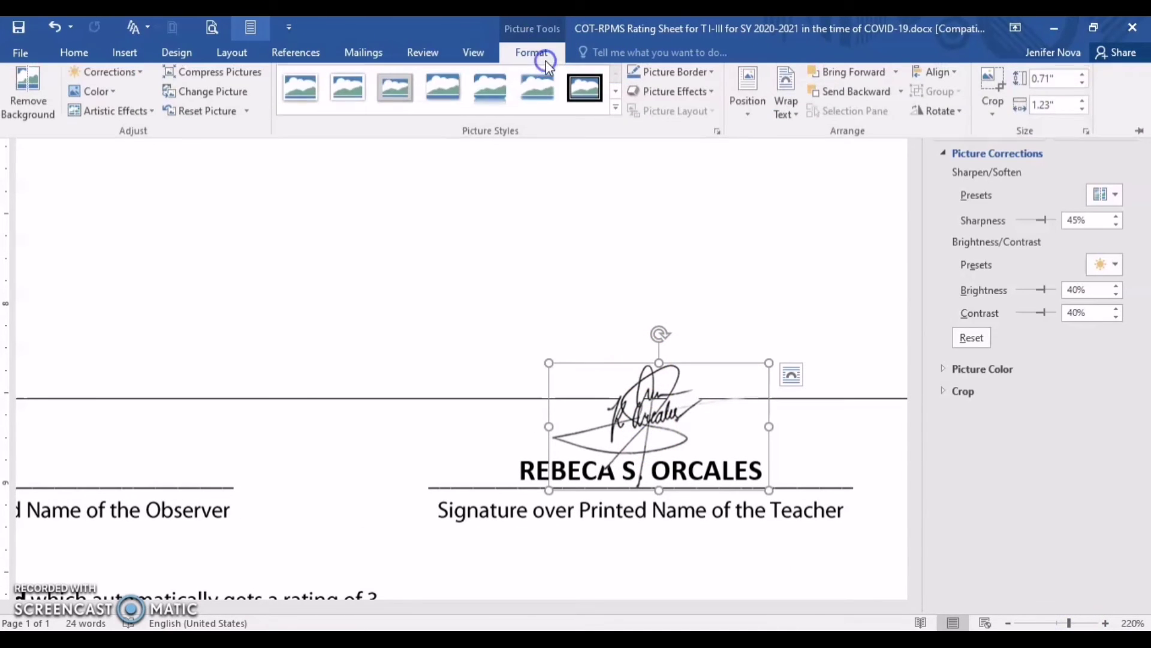
click(52, 90)
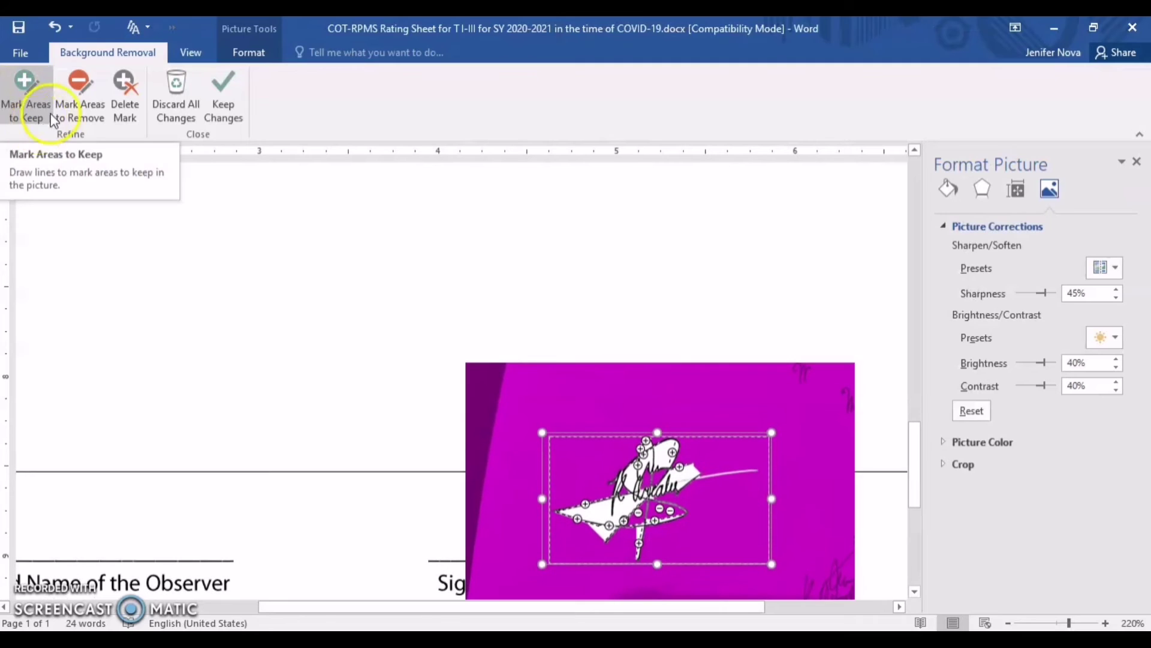
click(79, 96)
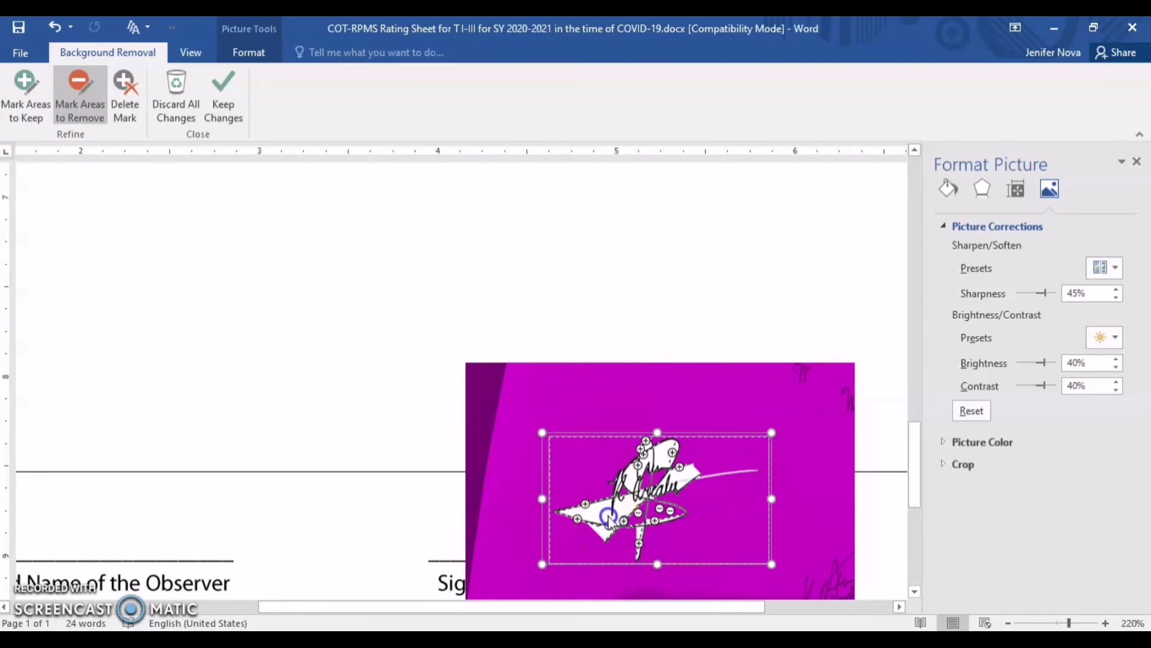
click(590, 511)
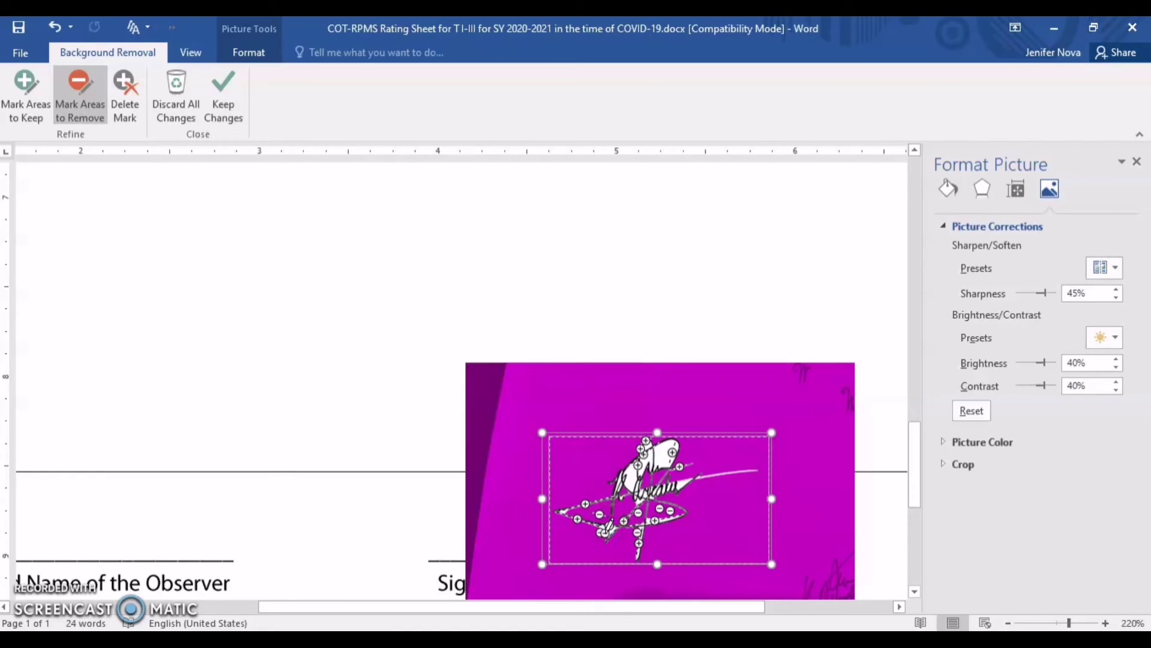
click(26, 96)
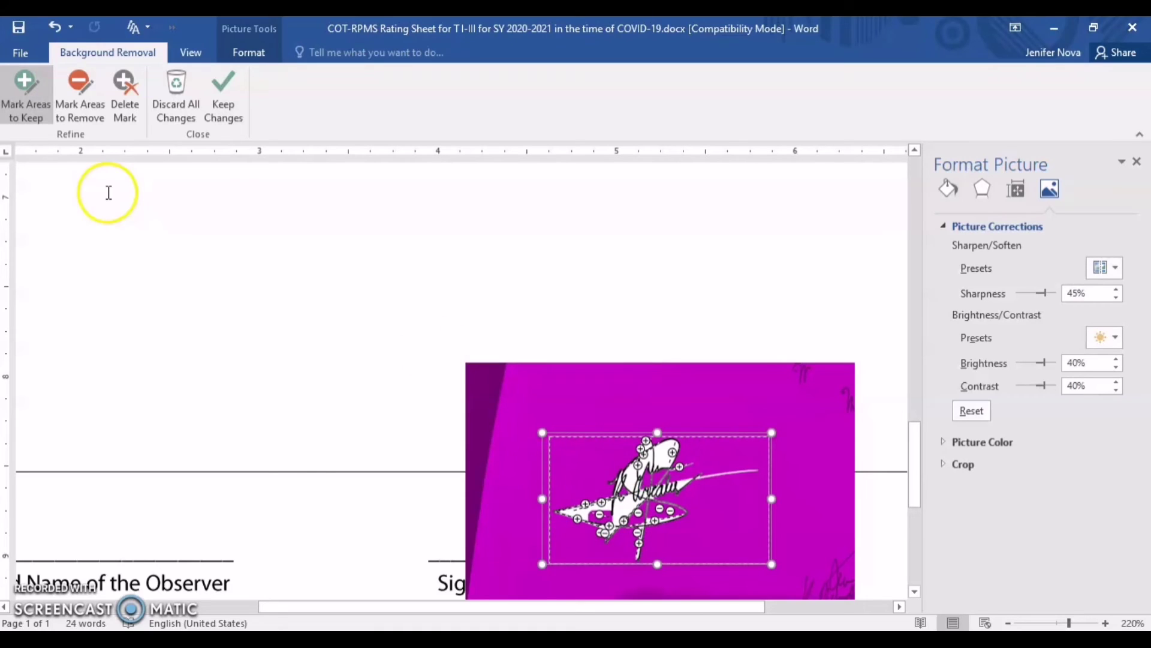
click(78, 99)
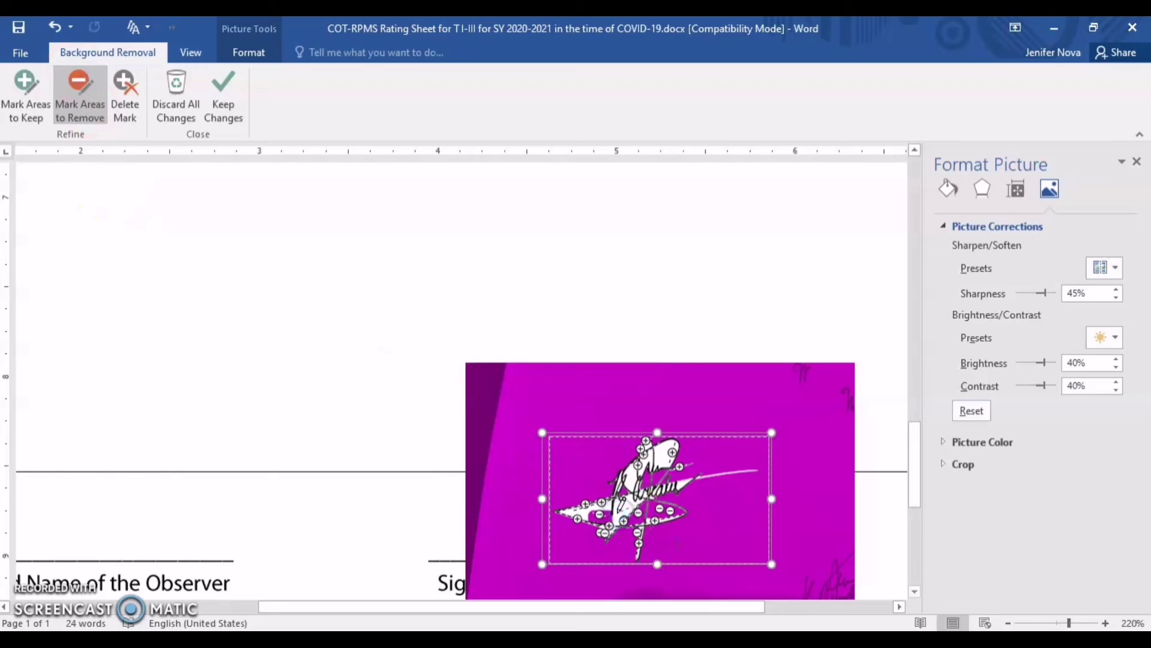
click(223, 96)
Step: Shrink the transparent signature, center it above the teacher's name, and zoom out to 75%
drag(689, 423, 692, 430)
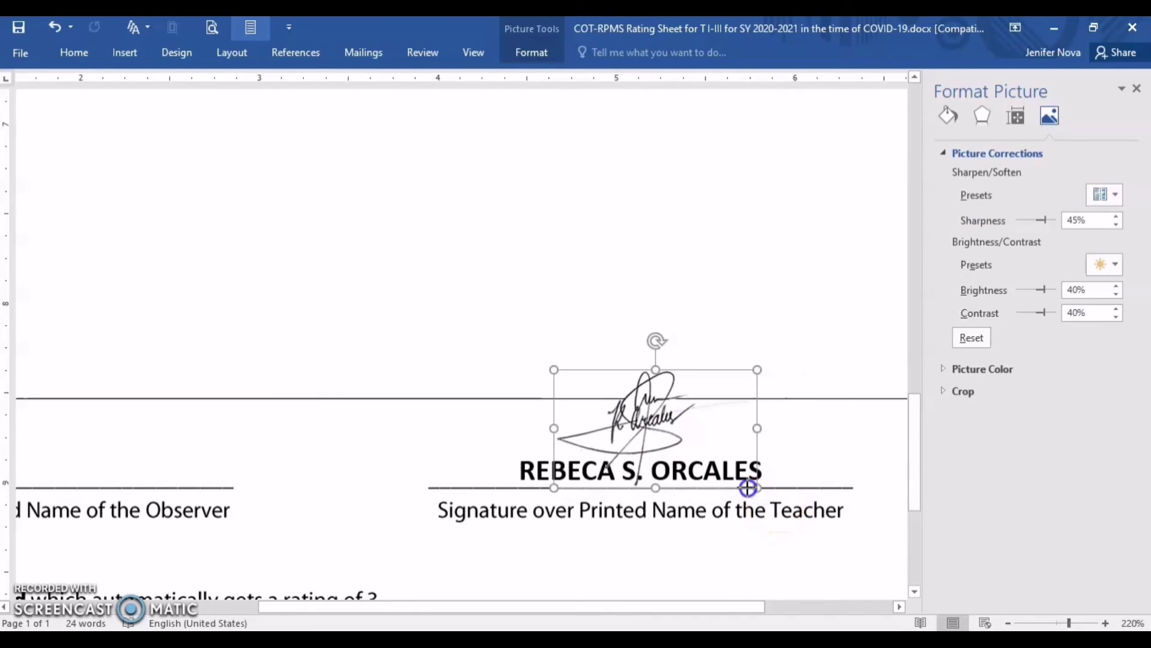
drag(773, 496, 735, 474)
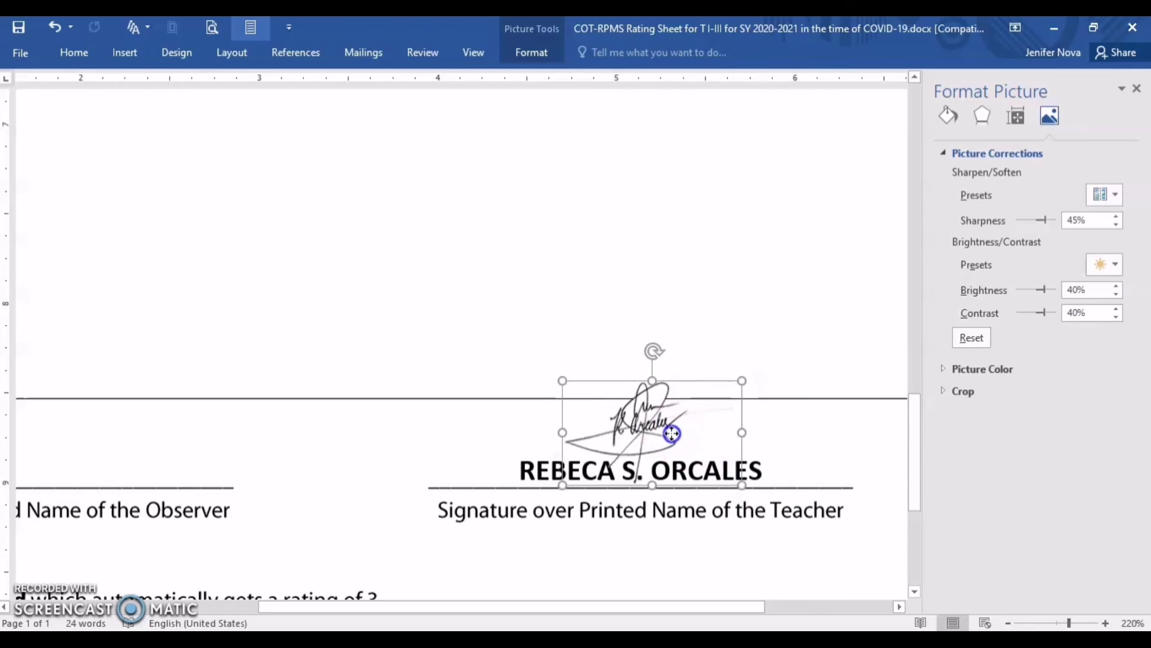
drag(664, 425, 673, 443)
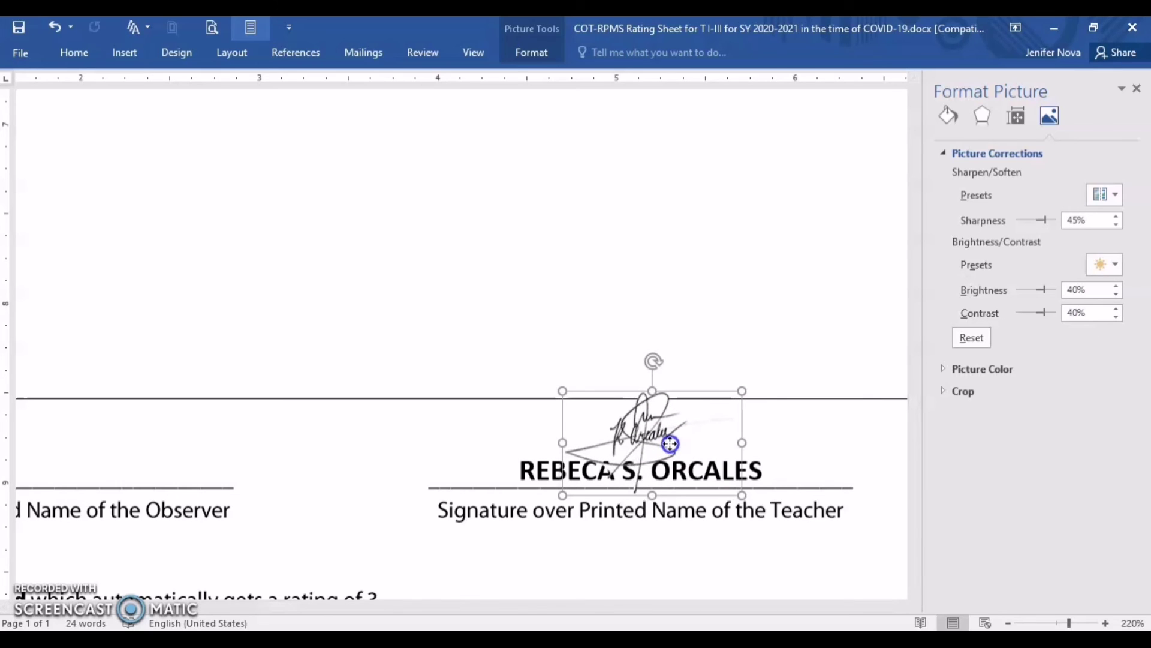
click(508, 53)
click(695, 473)
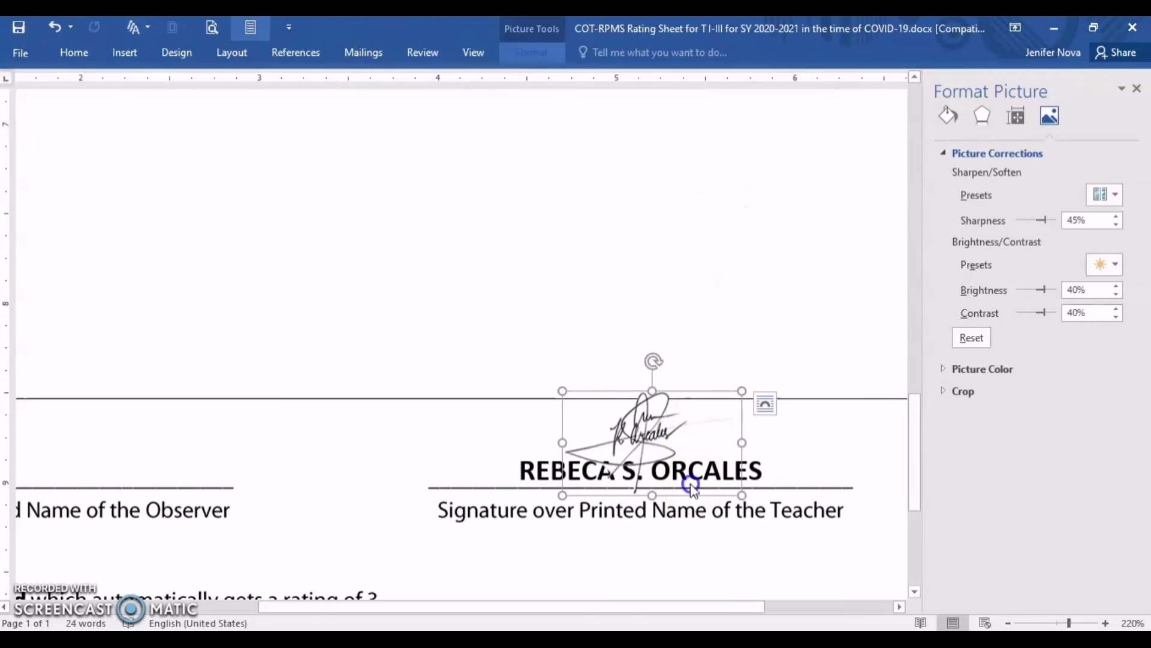
mouse_move(632, 428)
mouse_down()
mouse_move(619, 413)
mouse_move(632, 422)
mouse_up()
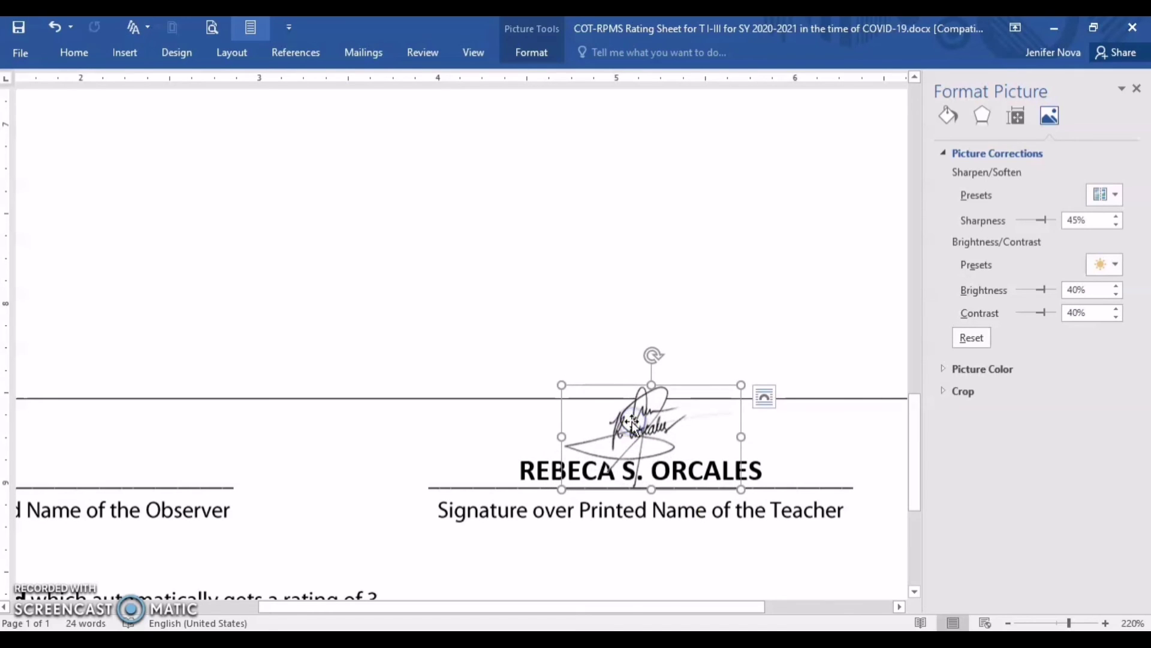
click(851, 620)
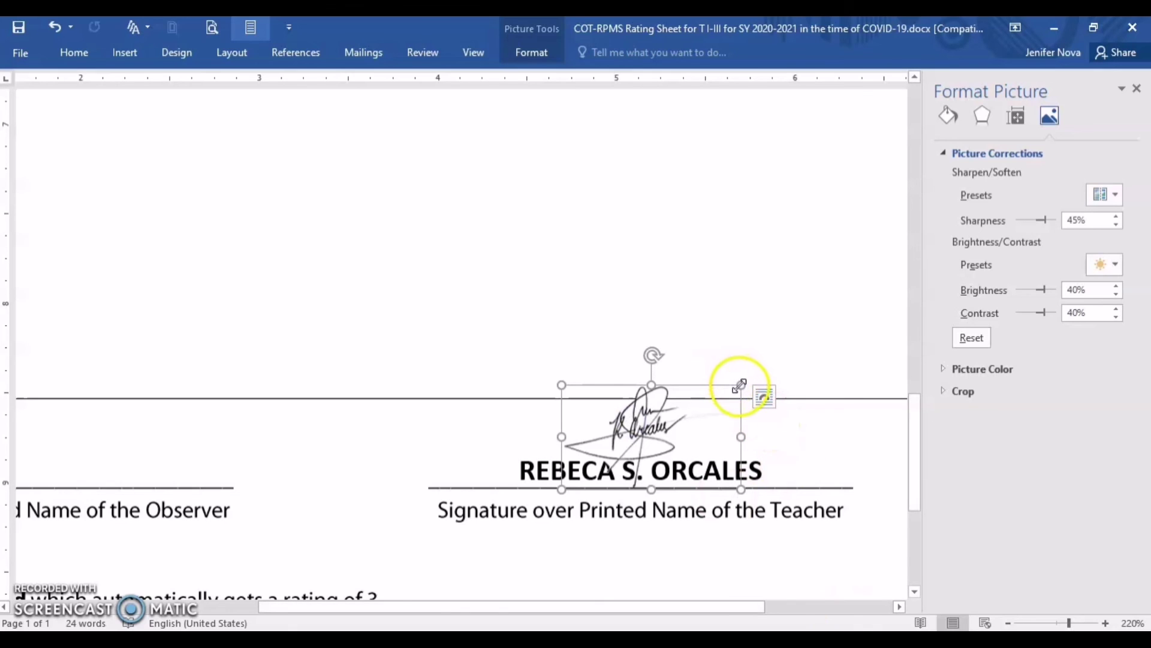
drag(734, 390, 726, 394)
drag(655, 424, 667, 428)
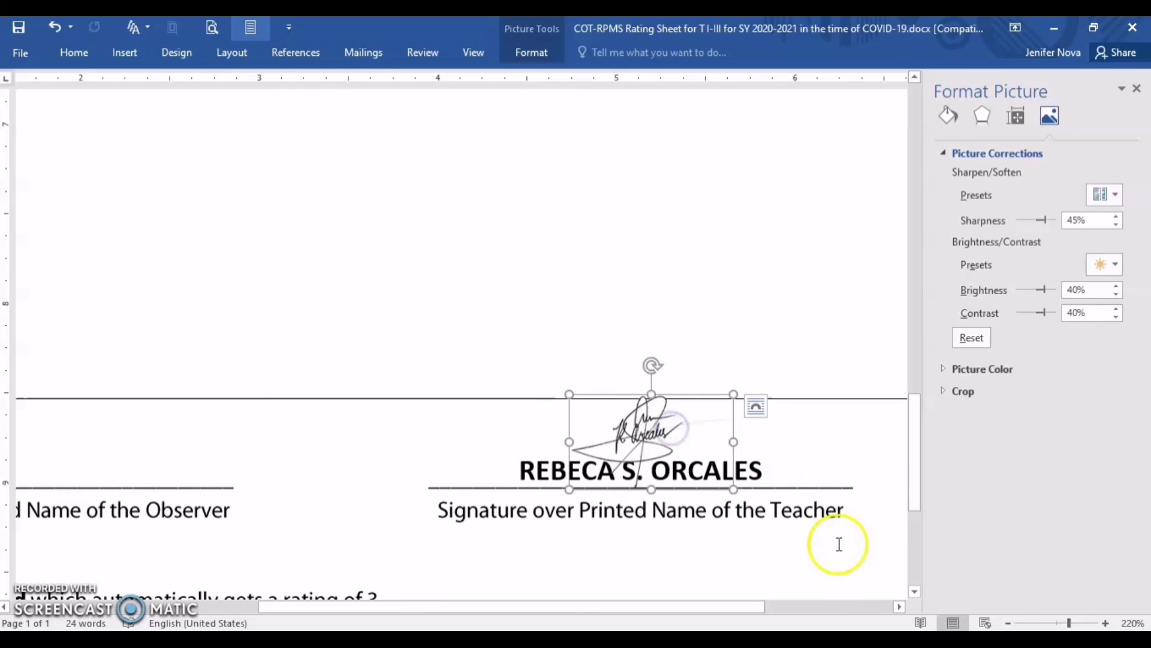
drag(1069, 622, 1045, 622)
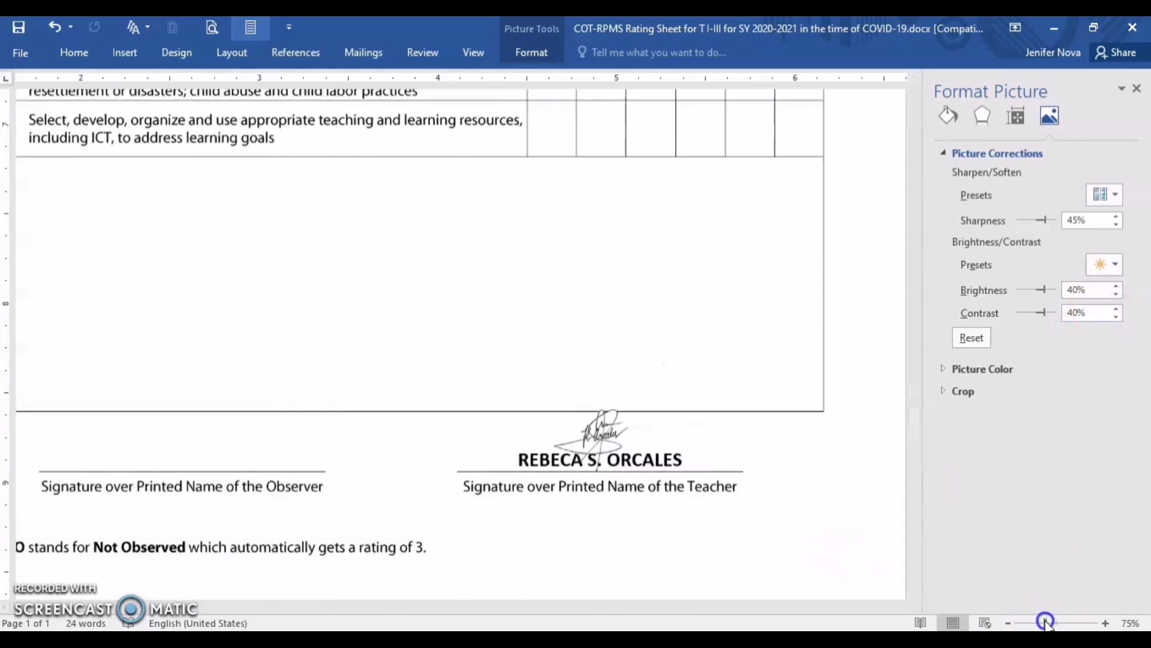
Step: Close the Format Picture pane, zoom to 110%, and fine-tune the signature's size and position
click(1137, 88)
click(1028, 358)
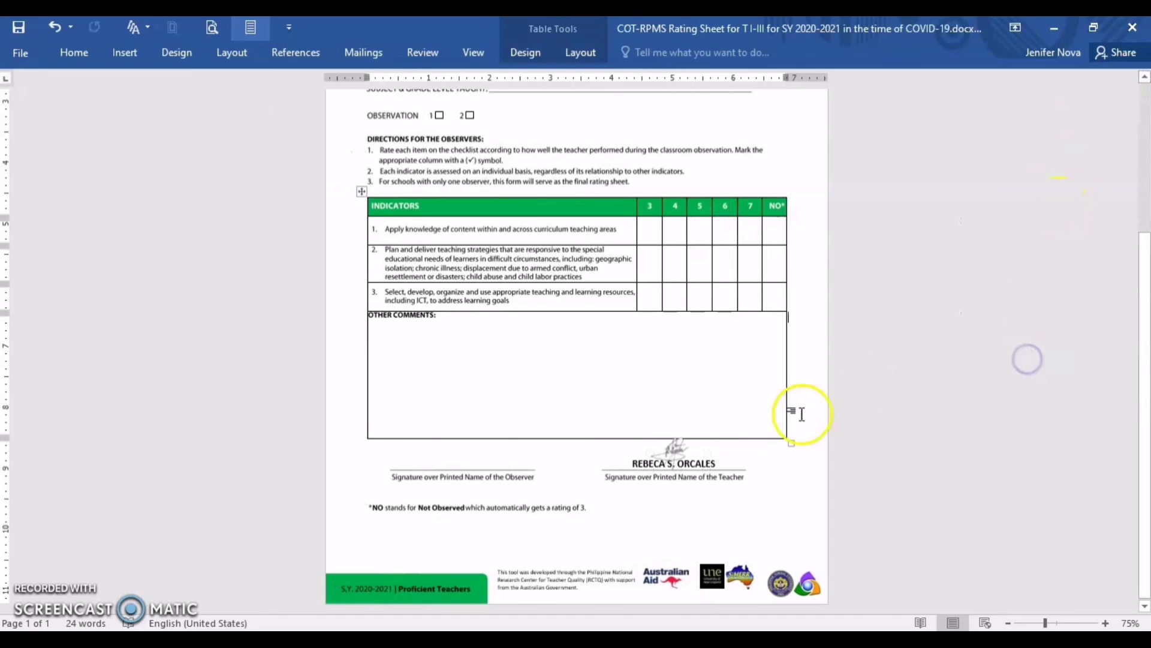
click(1105, 623)
click(1105, 623)
click(1105, 623)
click(1104, 623)
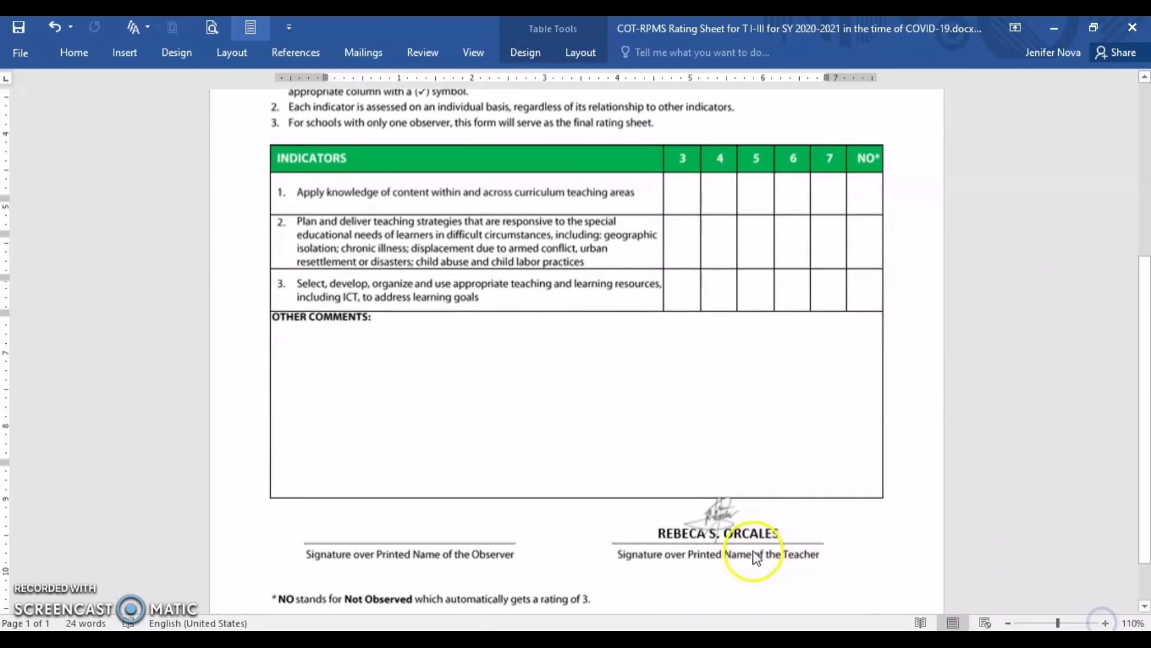
click(729, 507)
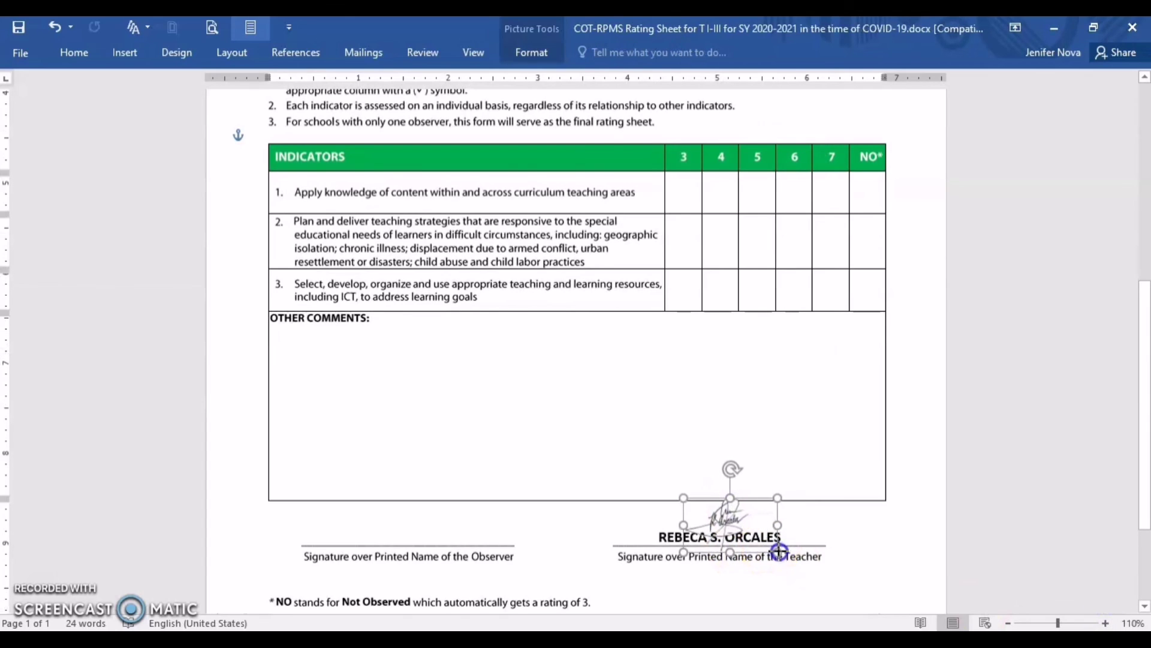
drag(778, 550, 719, 529)
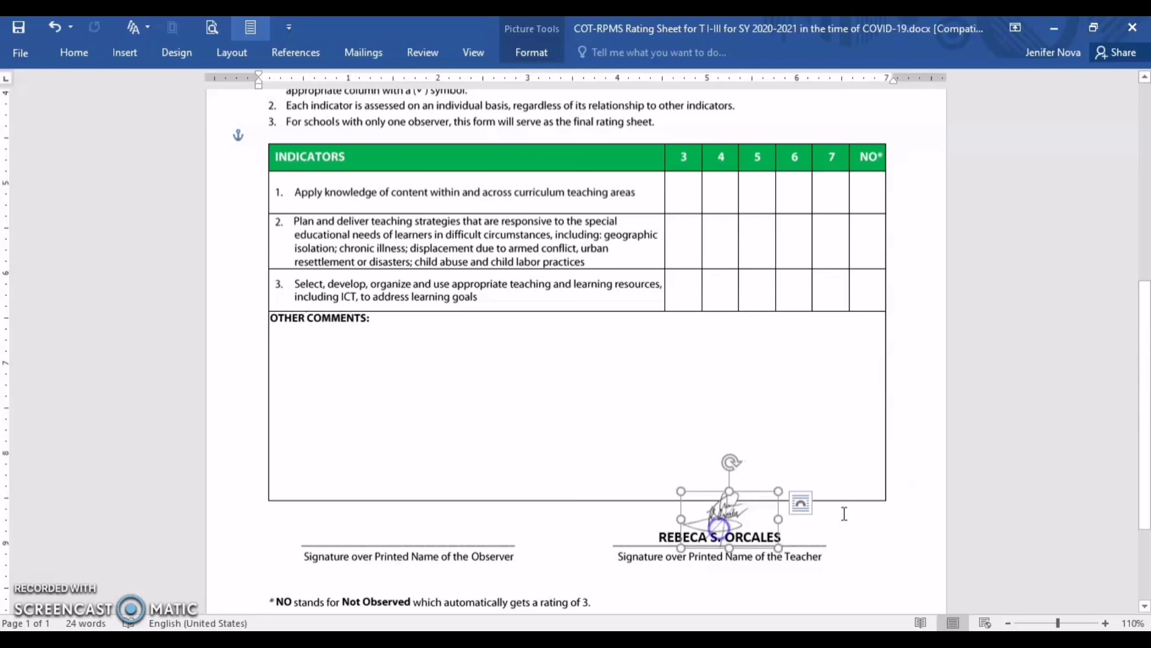
click(977, 511)
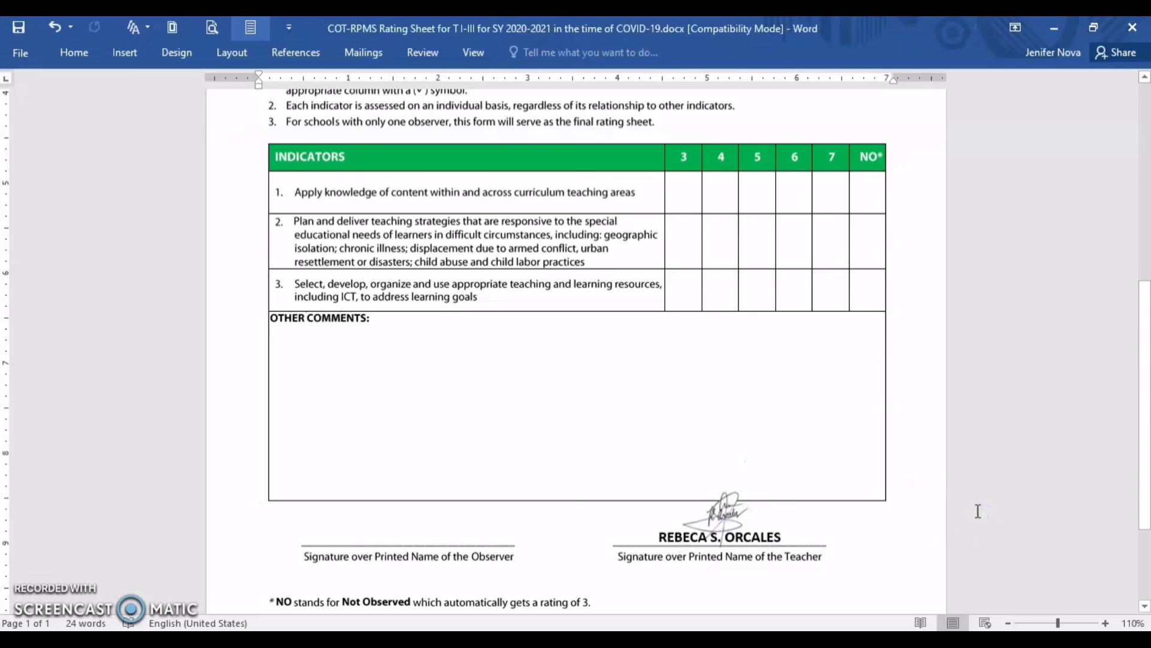